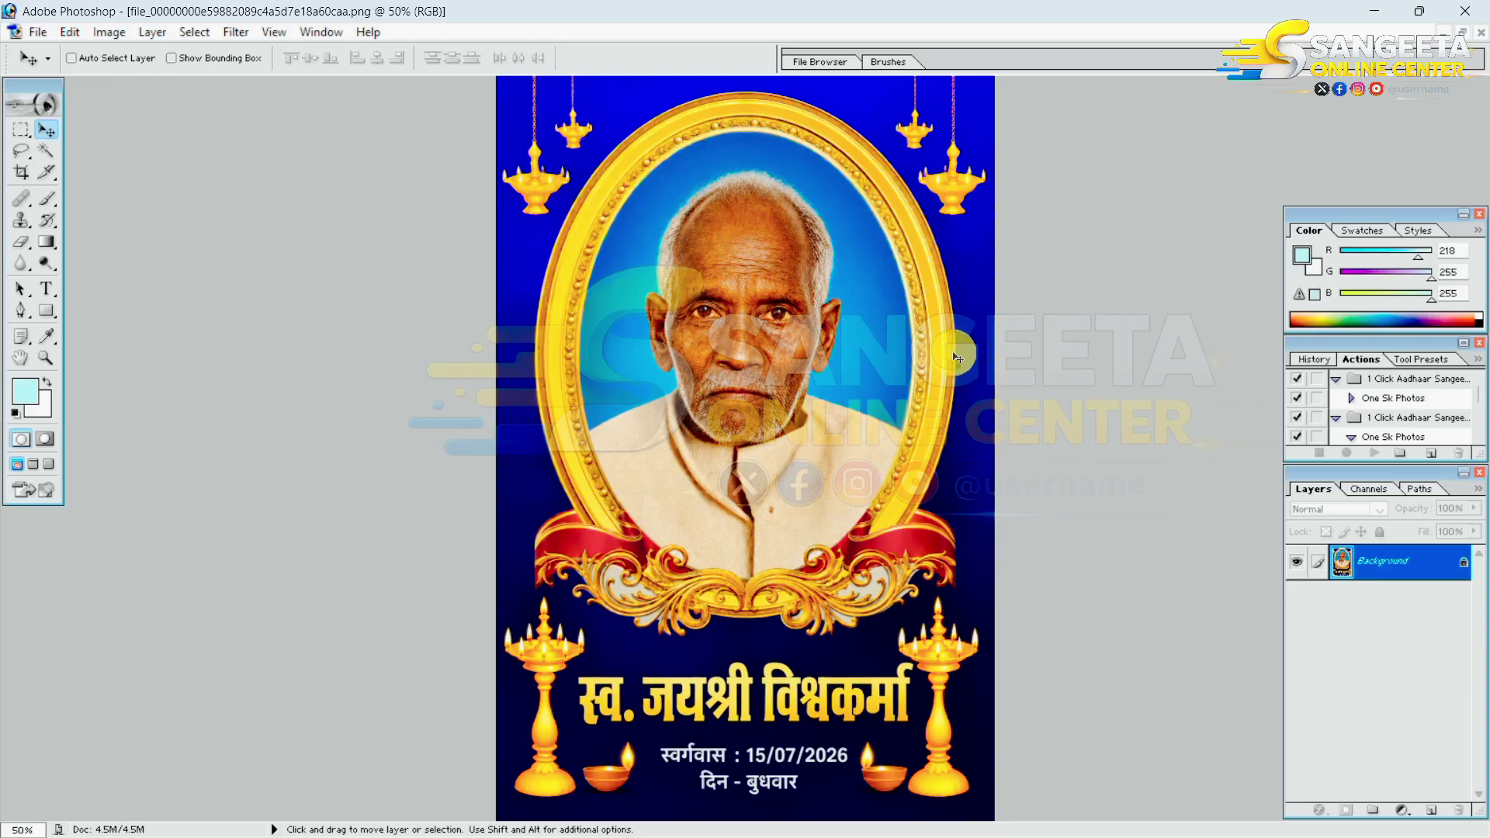
key("alt")
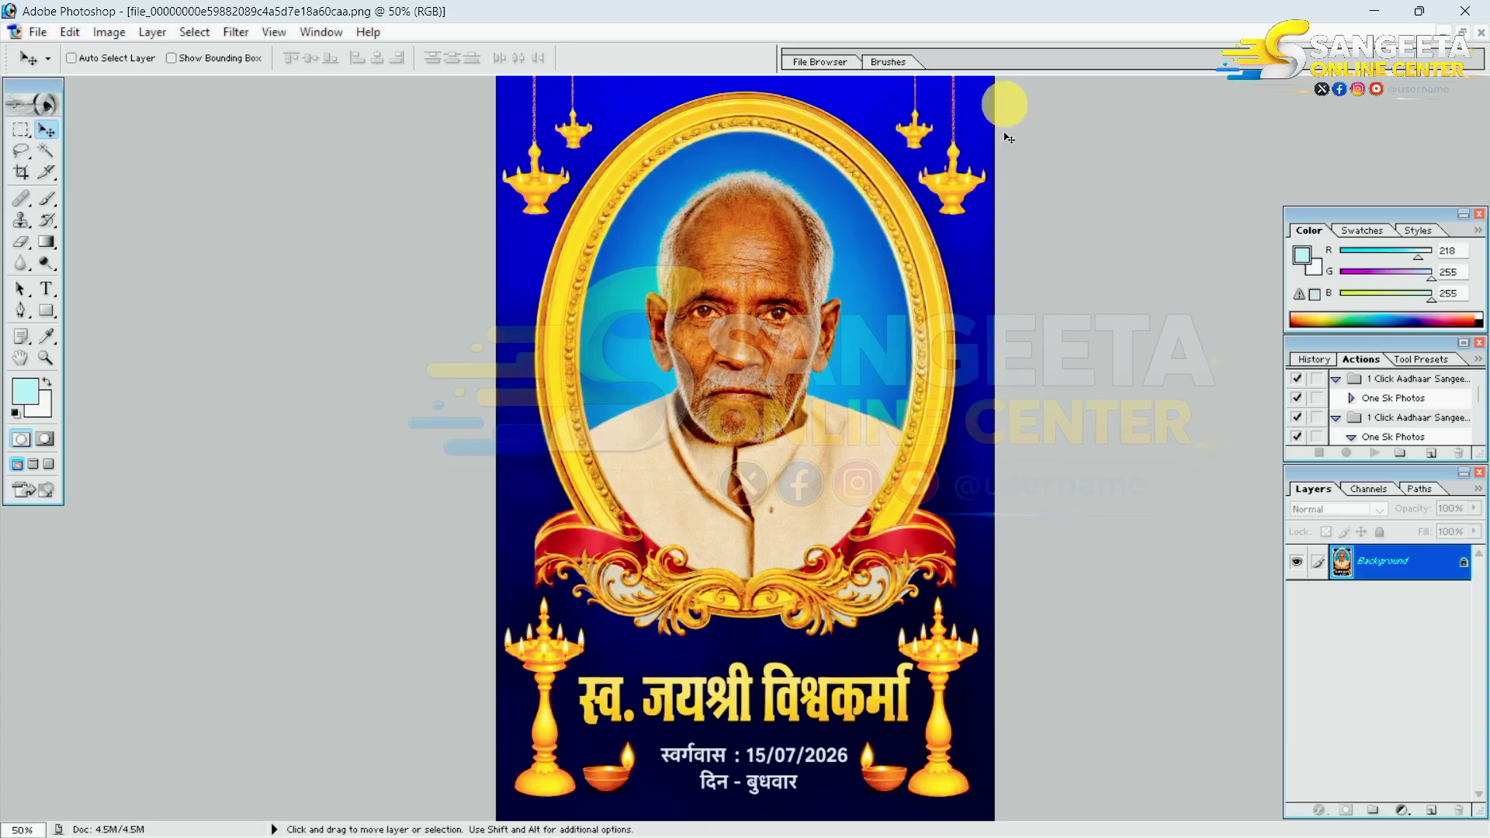
key("alt")
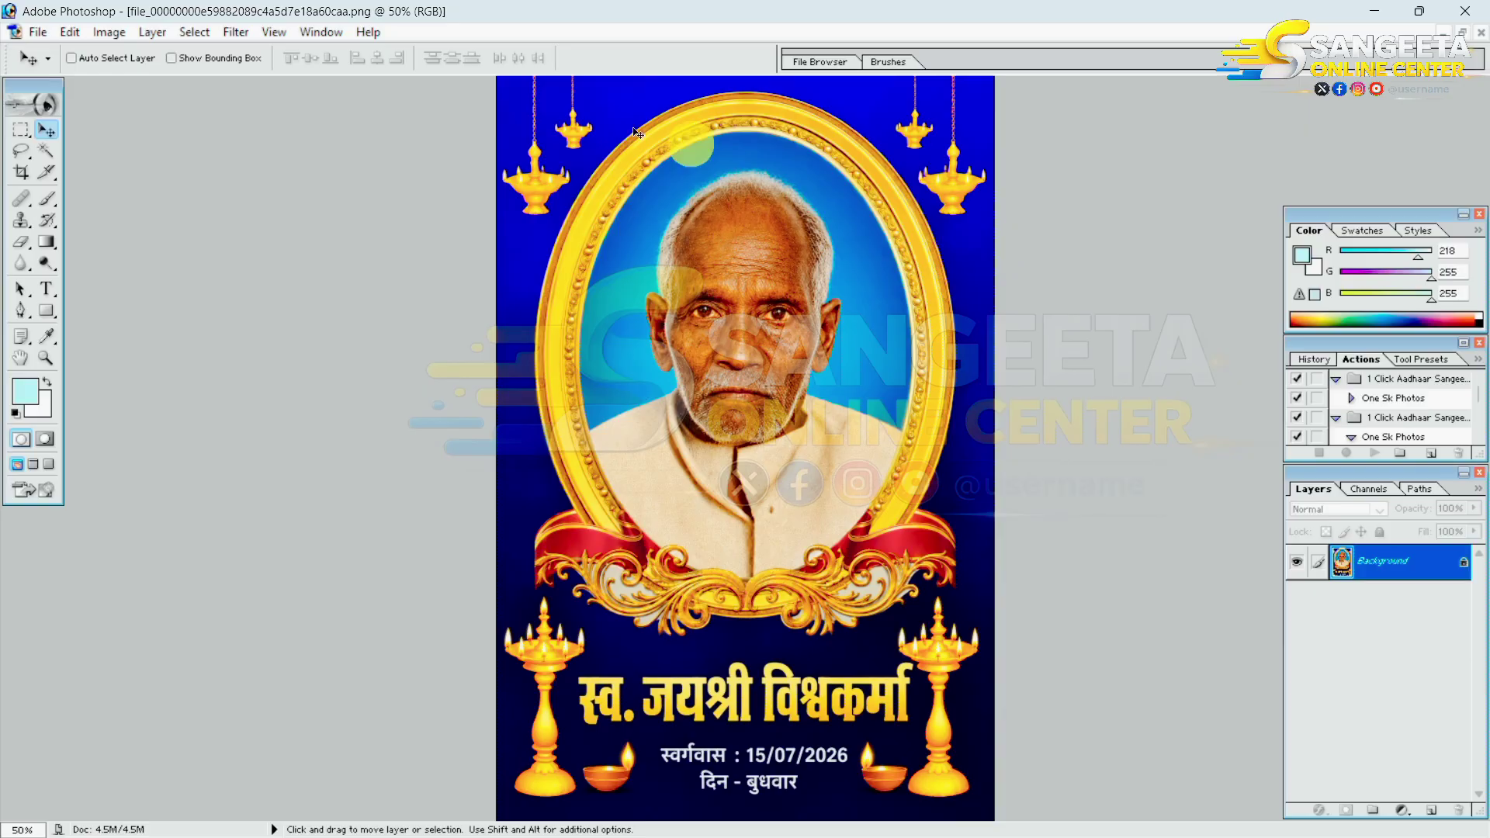
key("alt")
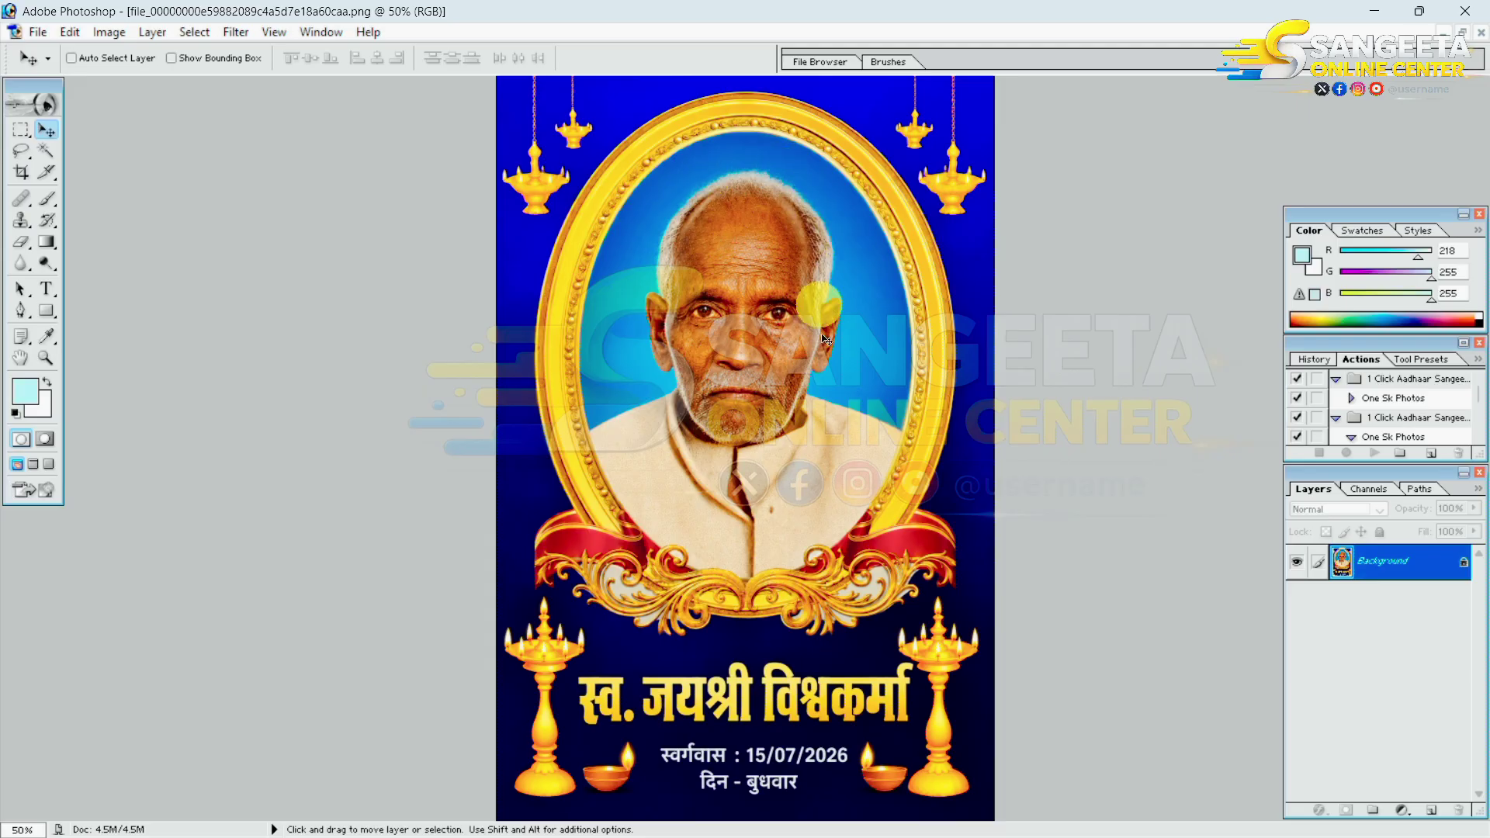
key("alt")
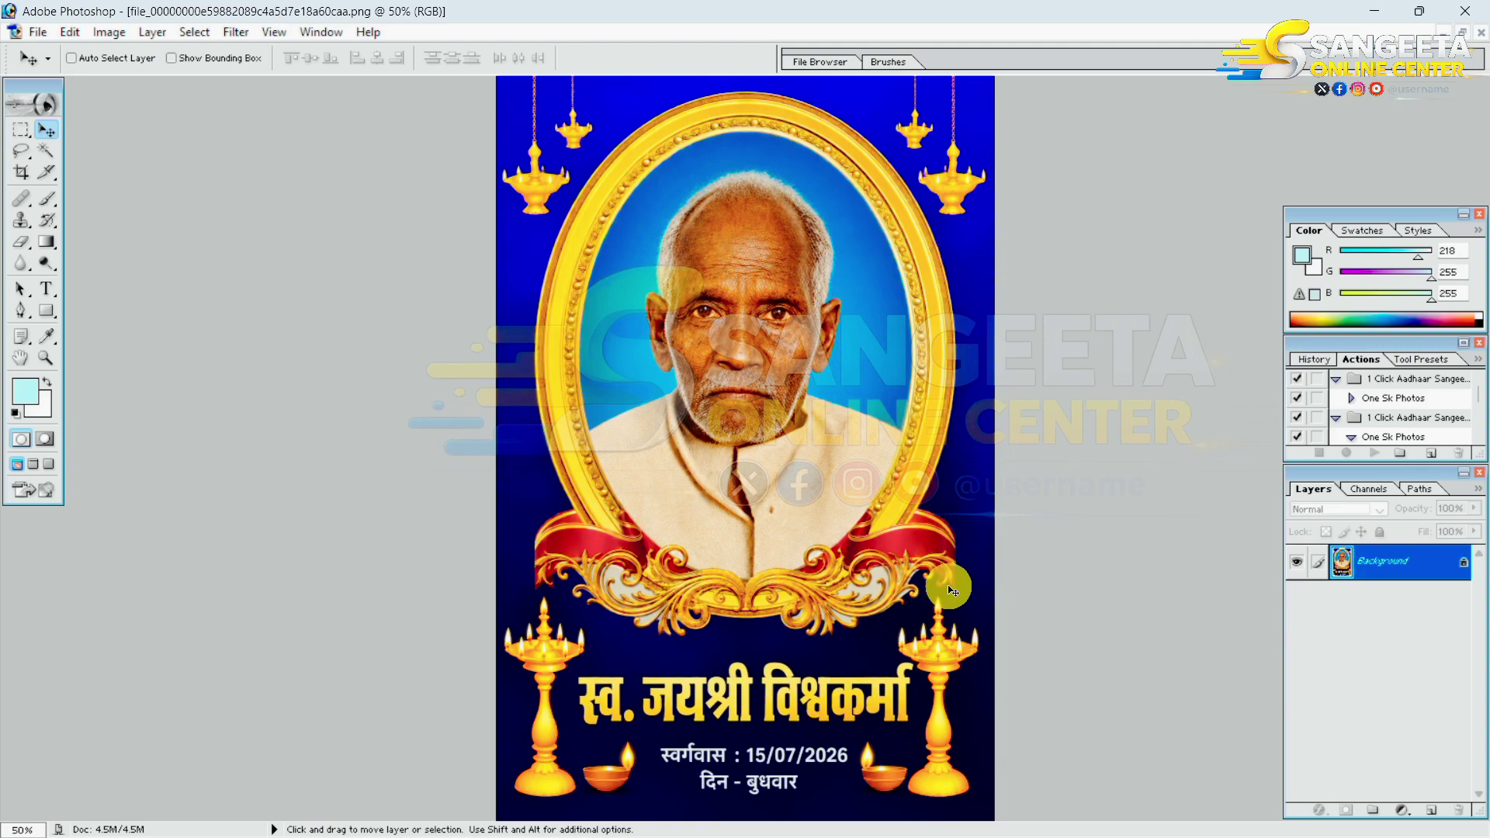
key("alt")
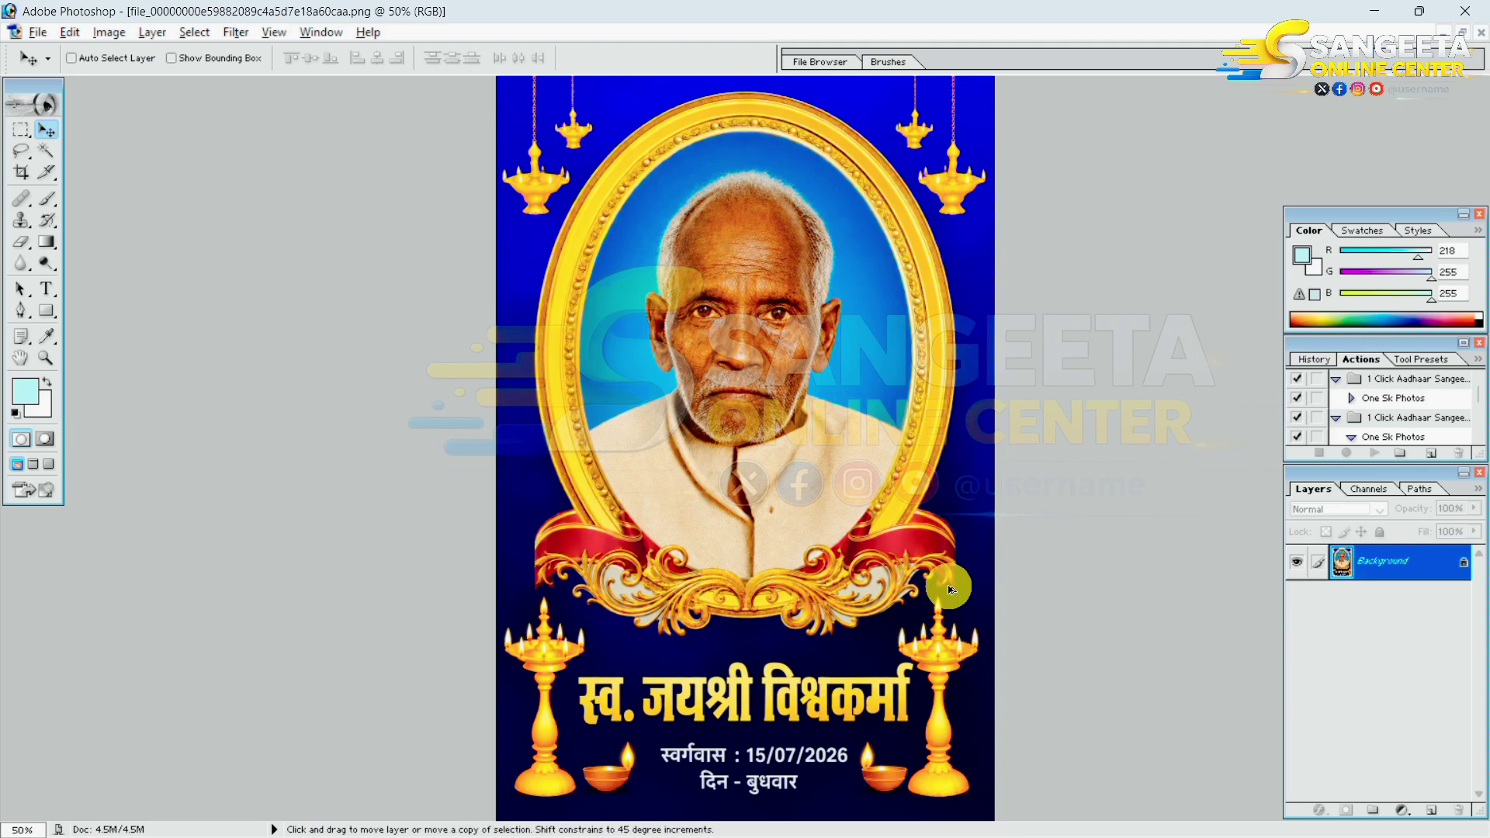
- Return the poster to a floating window and close the scanned photo document smartcsctools-scan
left_click(1462, 33)
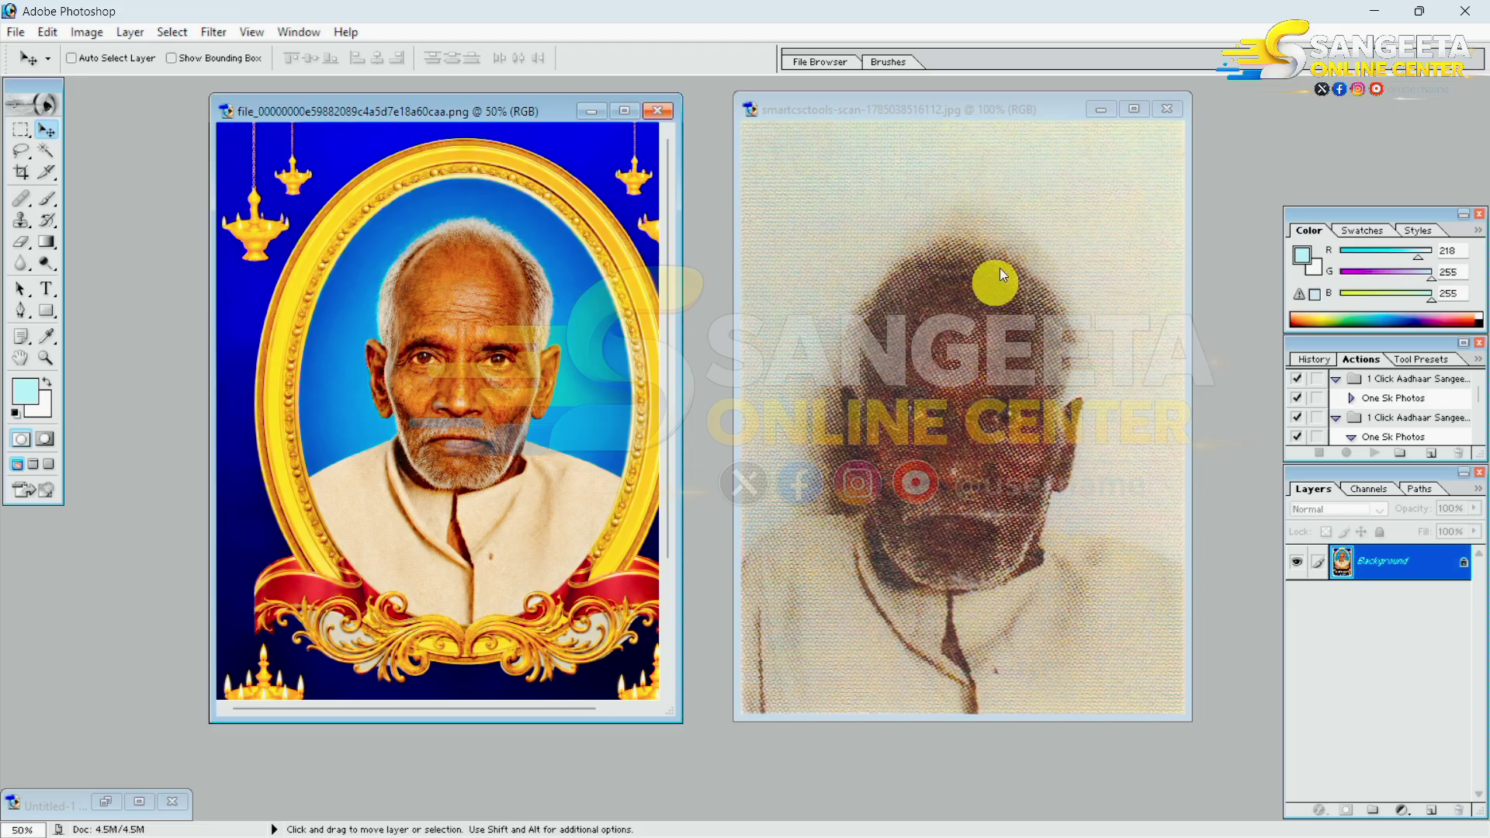
left_click(1166, 109)
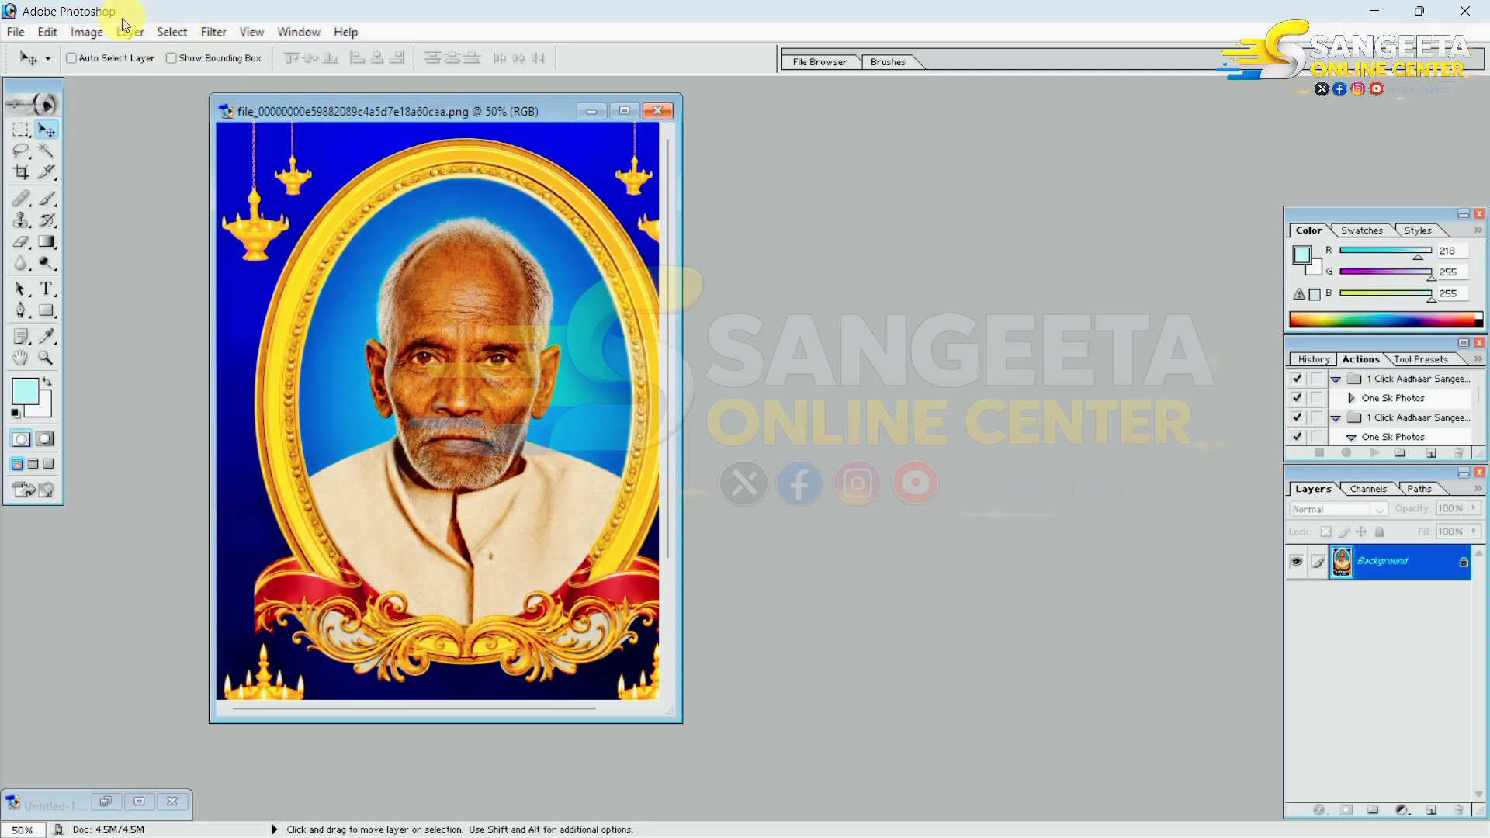
- Create a white A4 document (210 x 297 mm, 300 pixels/inch, RGB Color) and place its window beside the poster
left_click(16, 34)
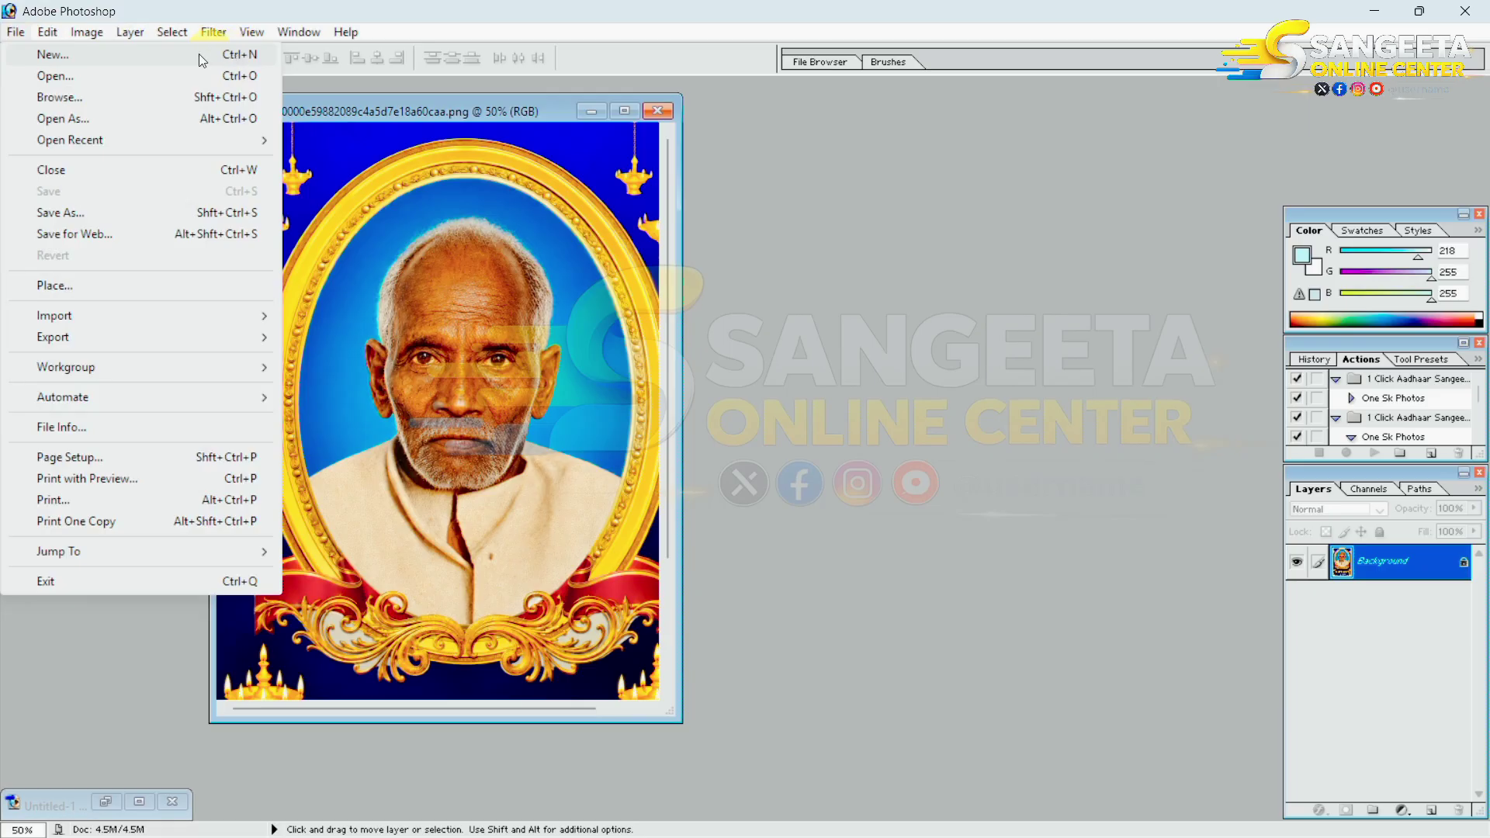
left_click(81, 52)
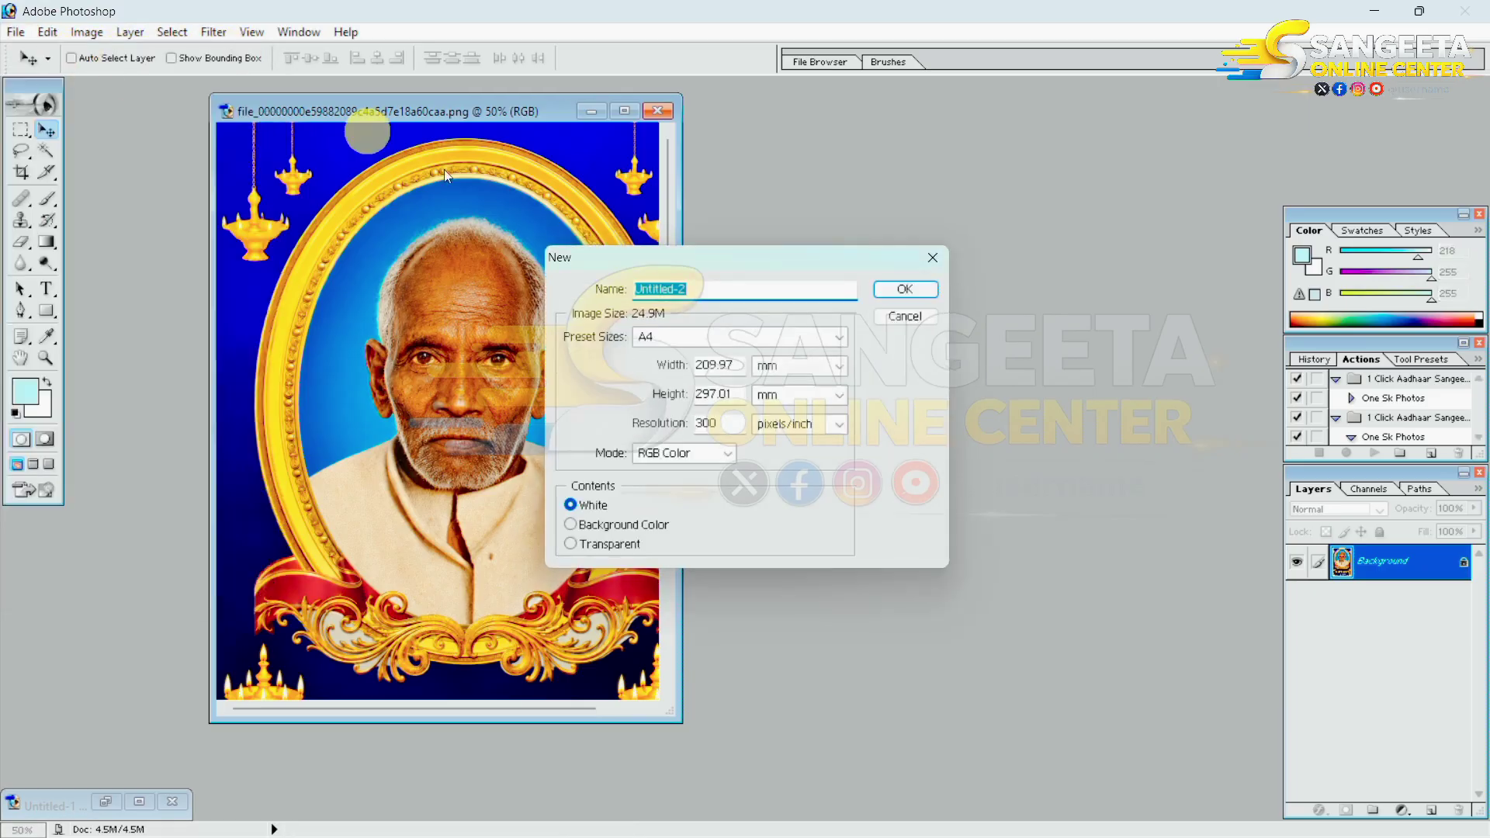
left_click(756, 339)
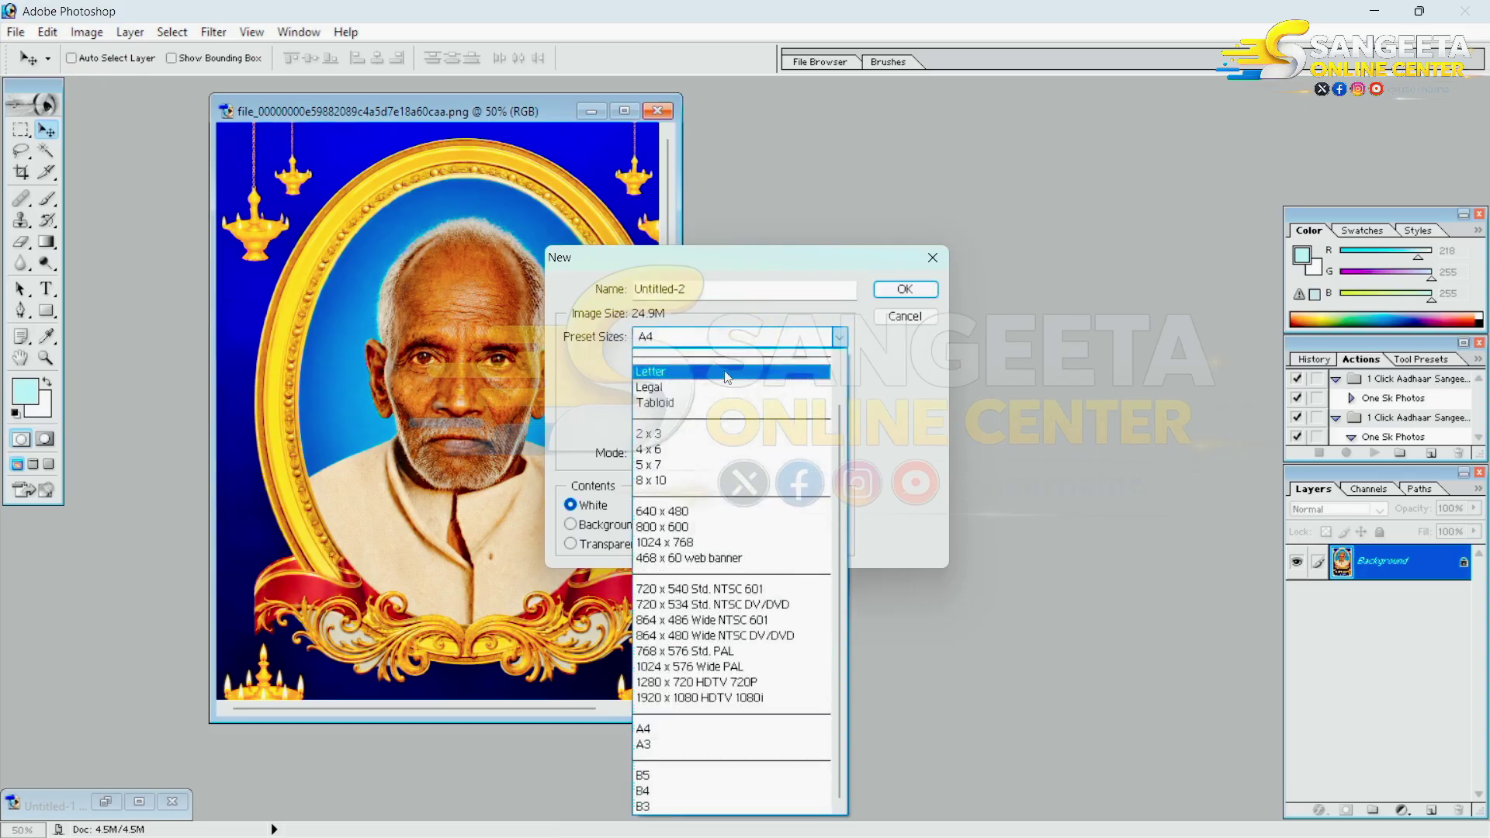
left_click(714, 343)
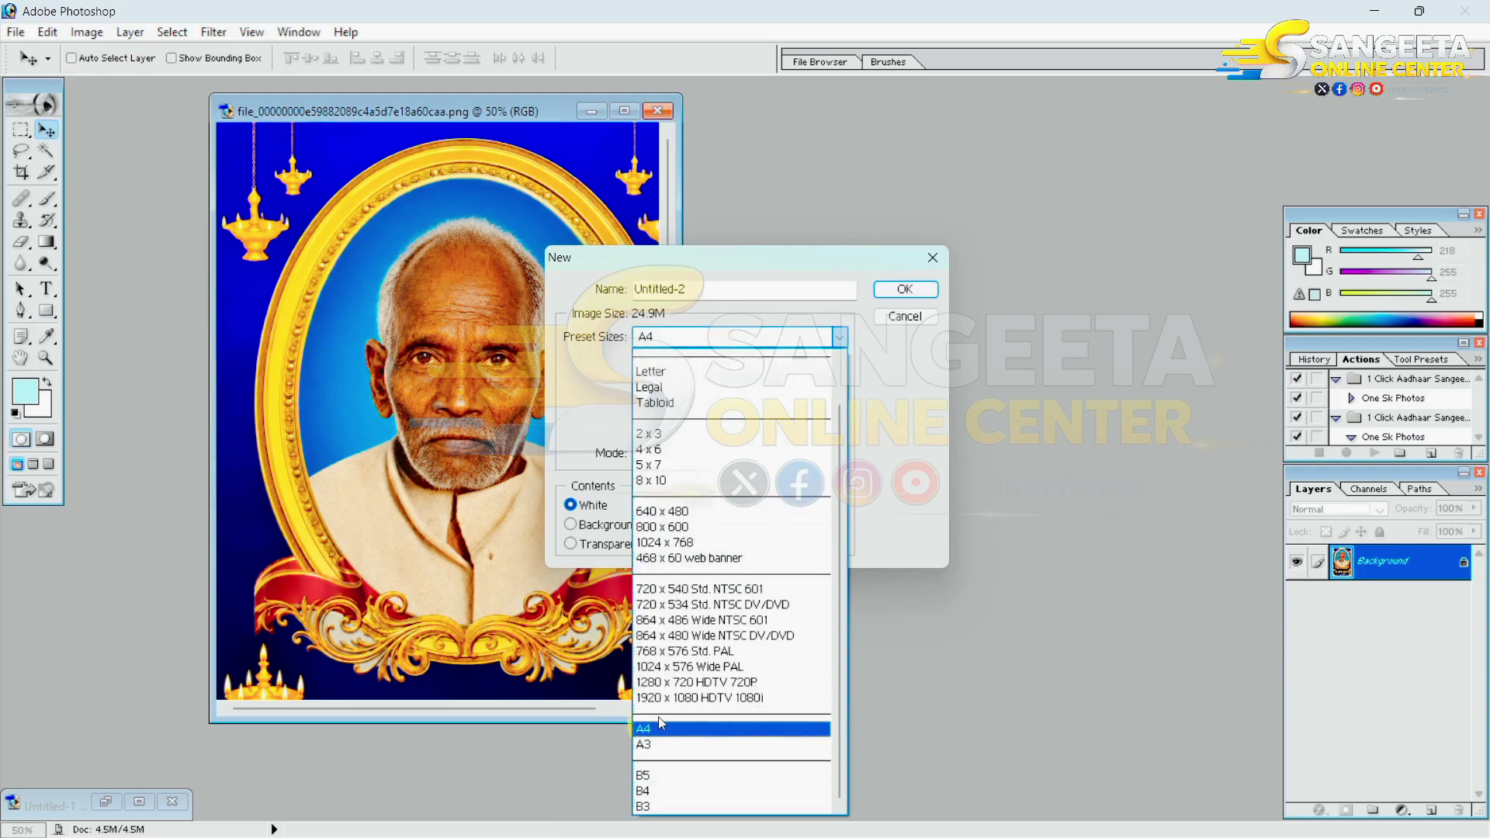
scroll(658, 496, "up", 1)
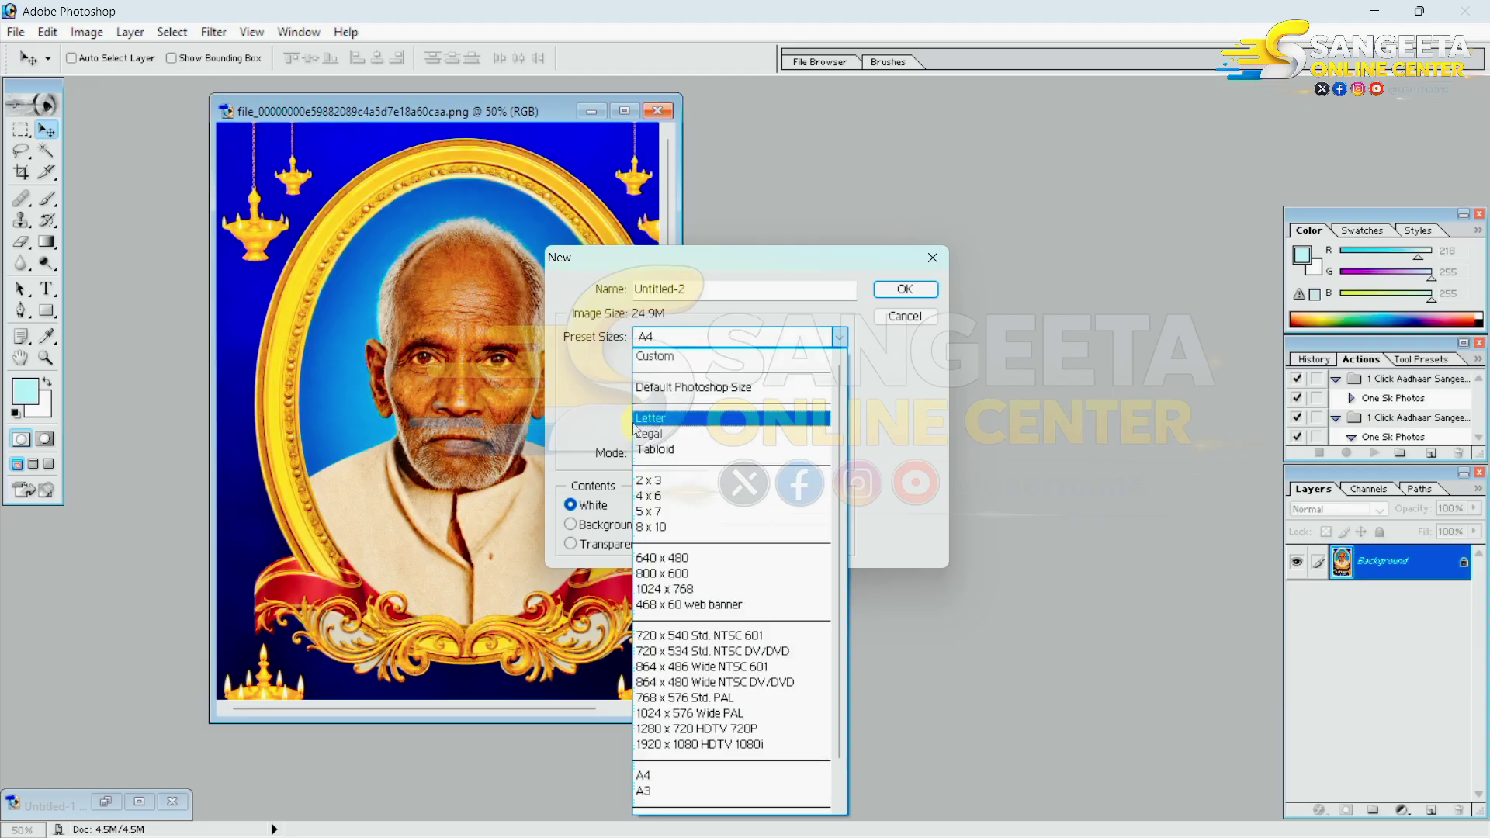
left_click(659, 332)
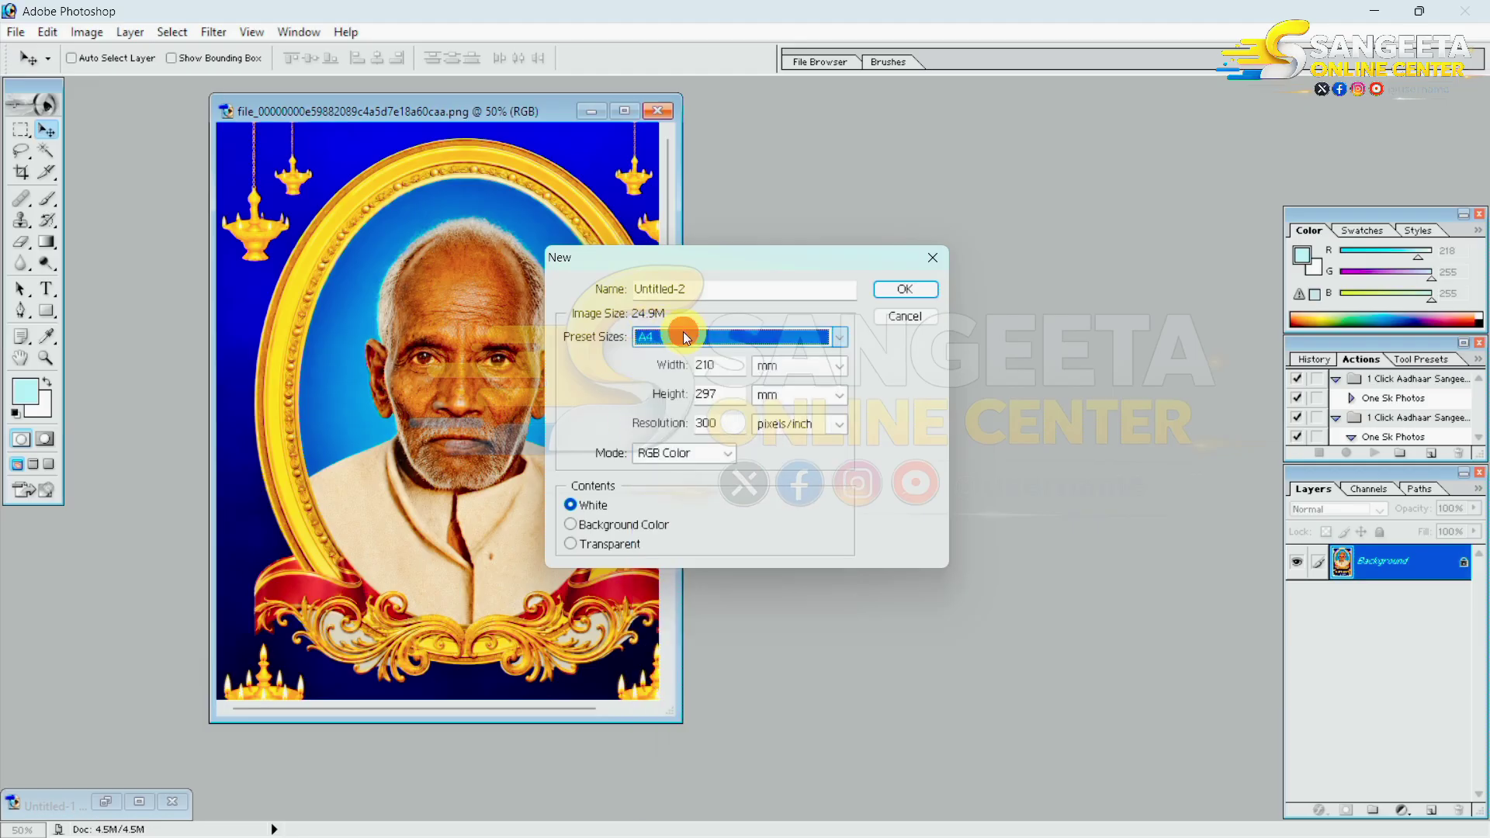
left_click(905, 290)
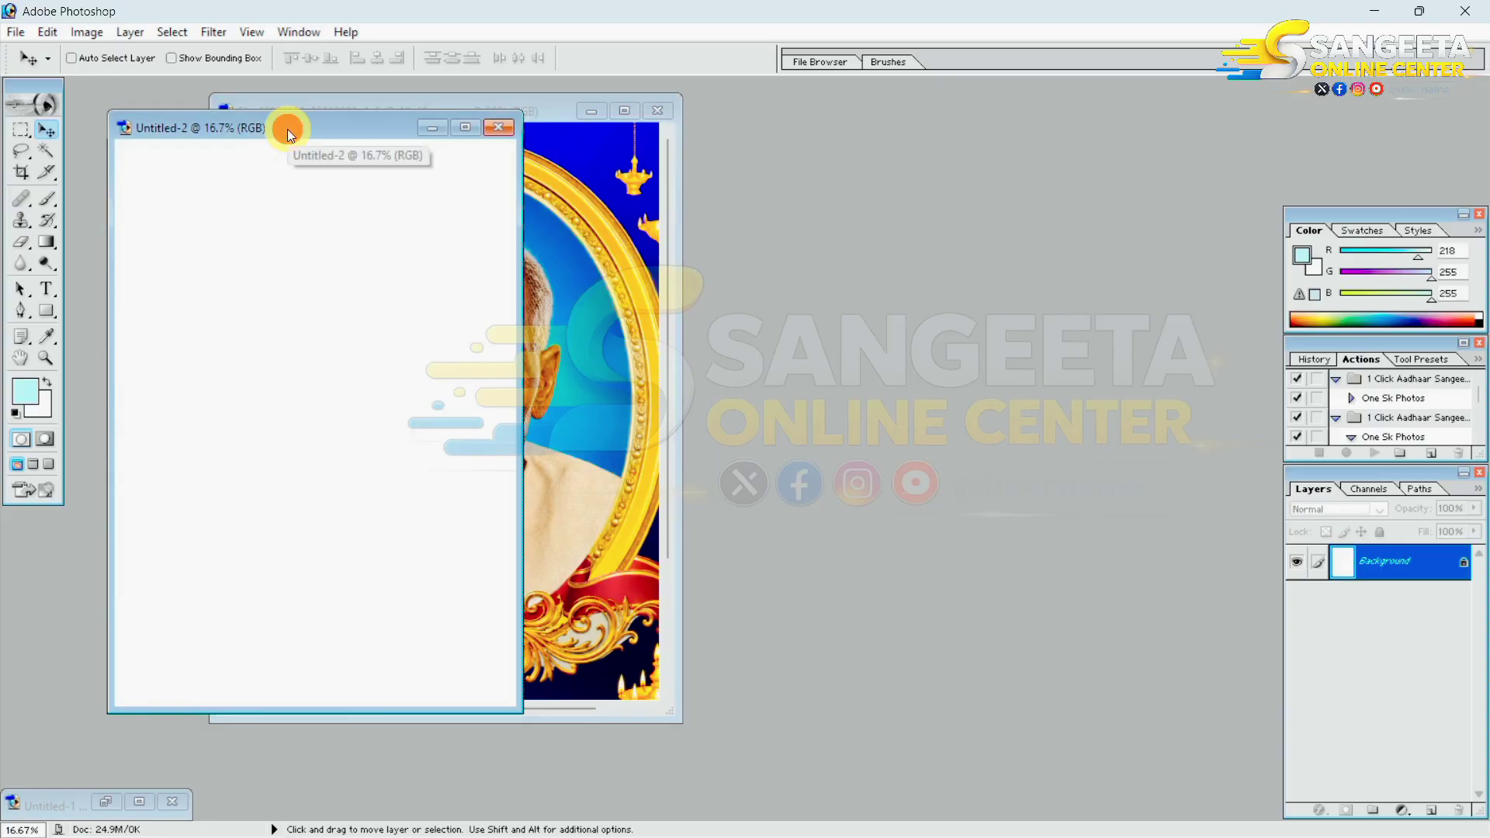
left_click_drag(287, 128, 762, 138)
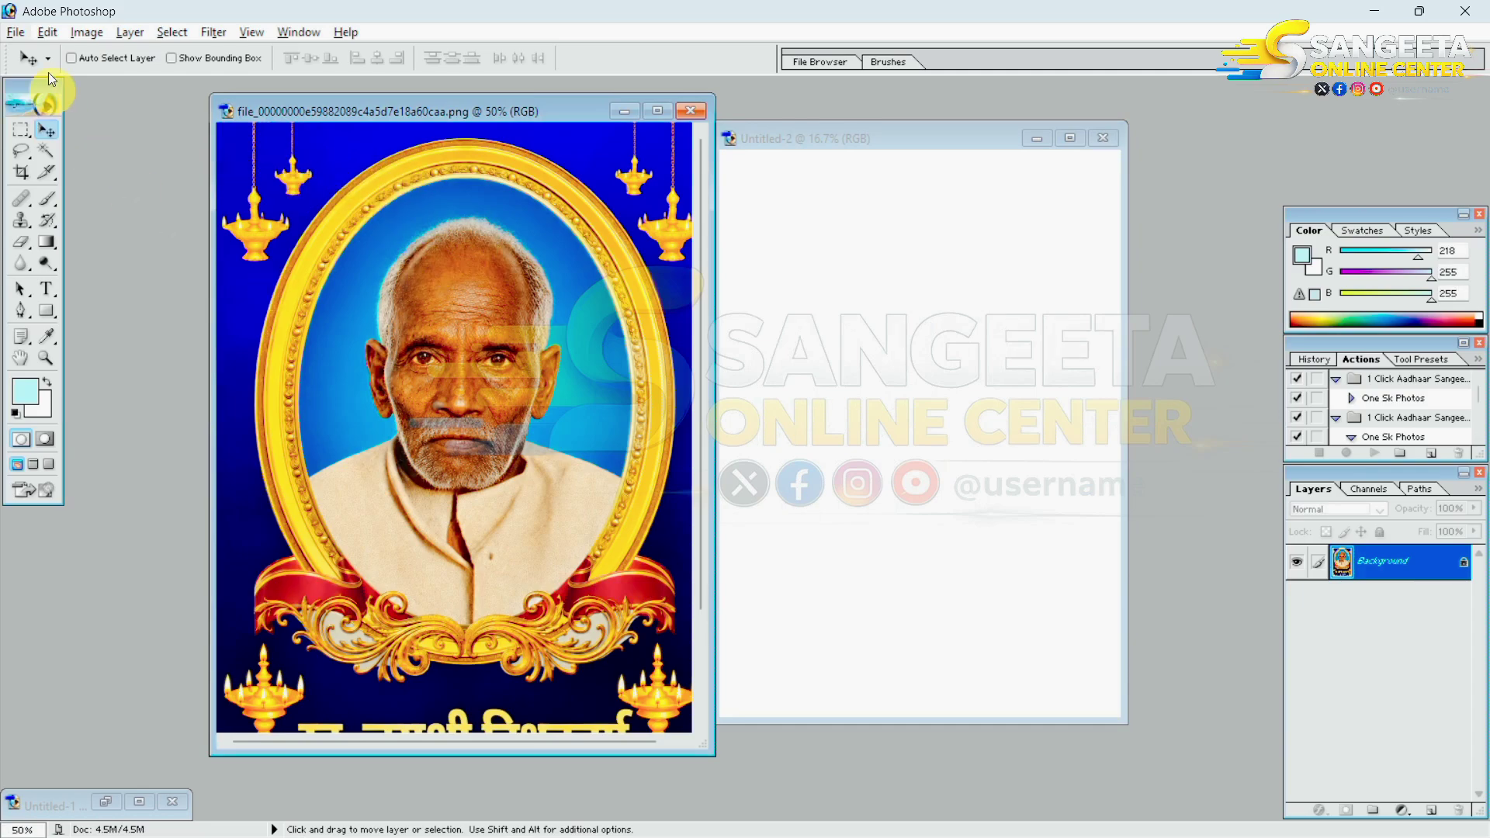
- Open the poster image file_00000000e59882089c4a5d7e18a60caa from the Downloads folder
left_click(16, 35)
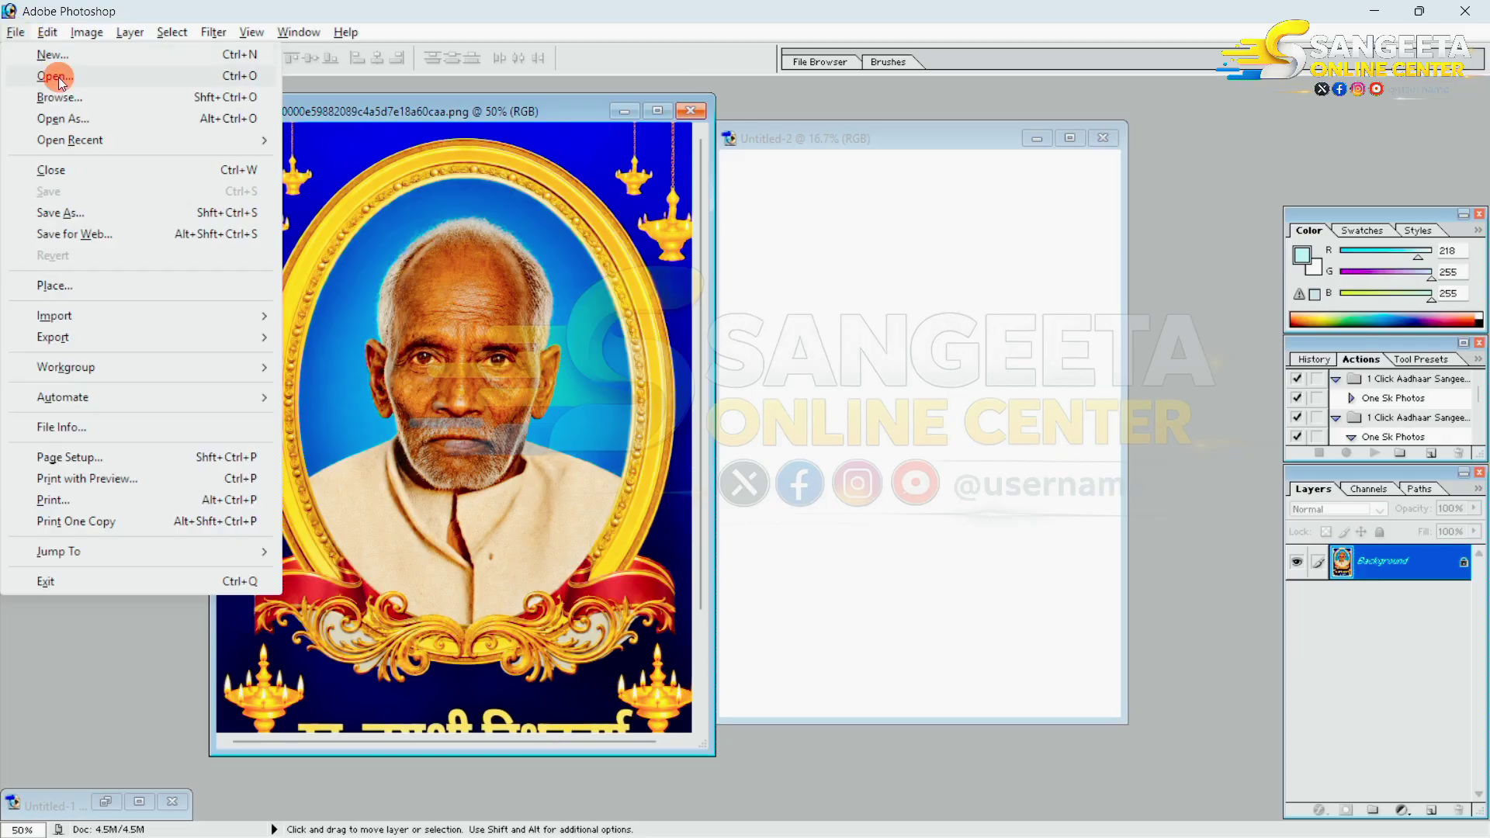
left_click(59, 77)
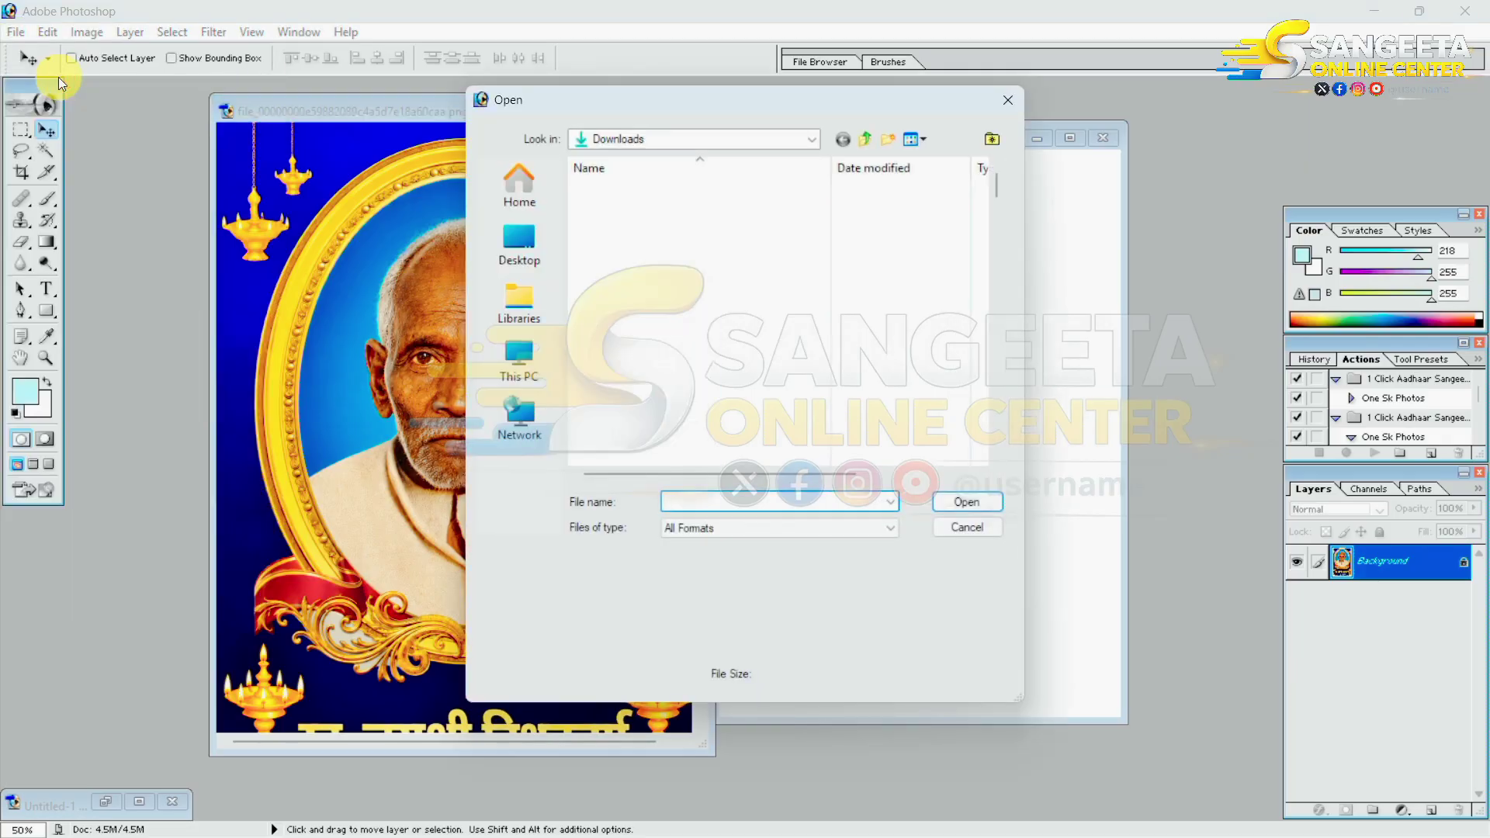
left_click(654, 210)
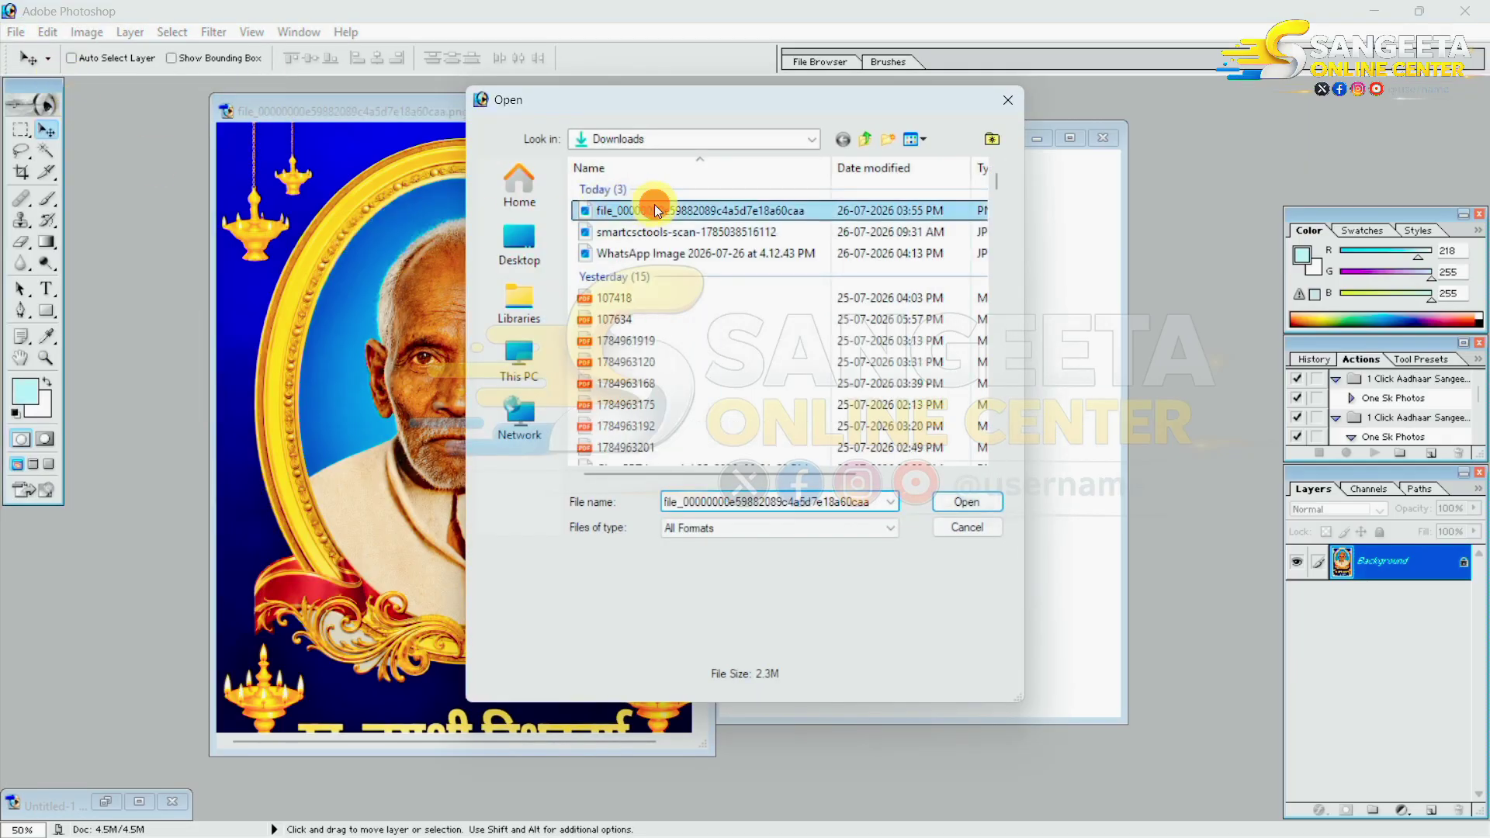
left_click(966, 499)
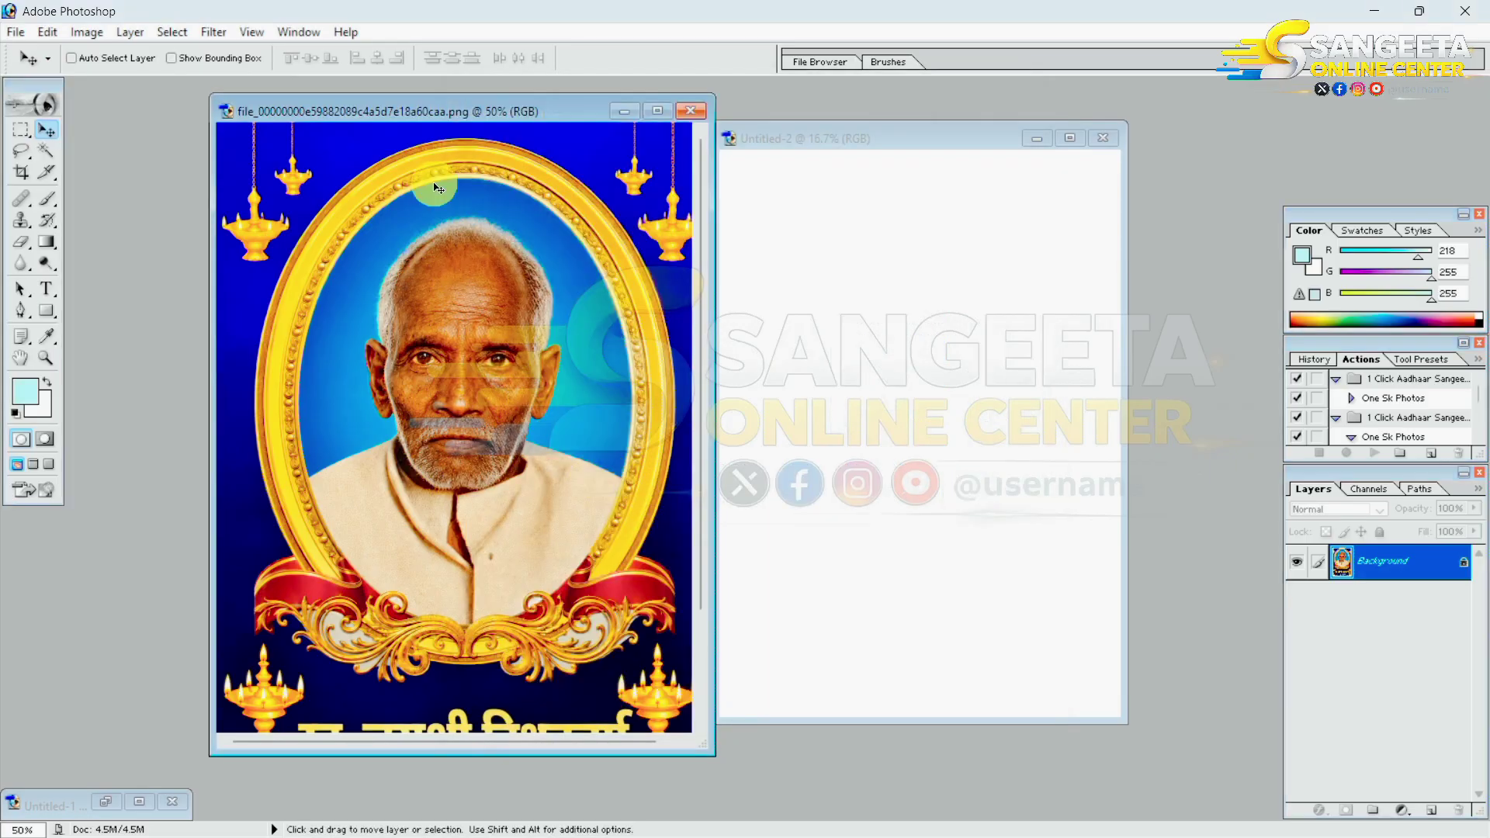
left_click(1374, 11)
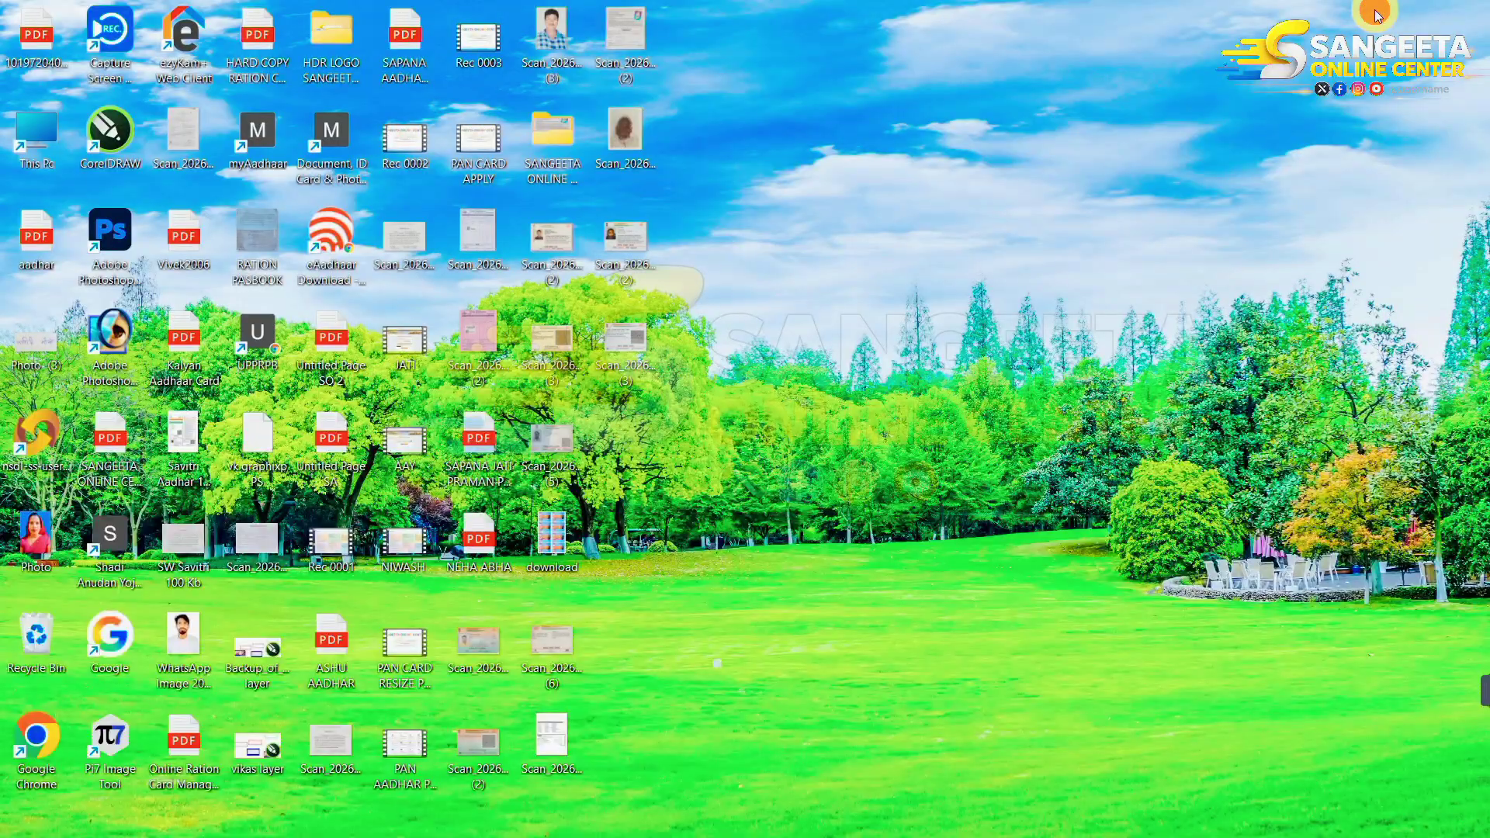
mouse_move(1480, 692)
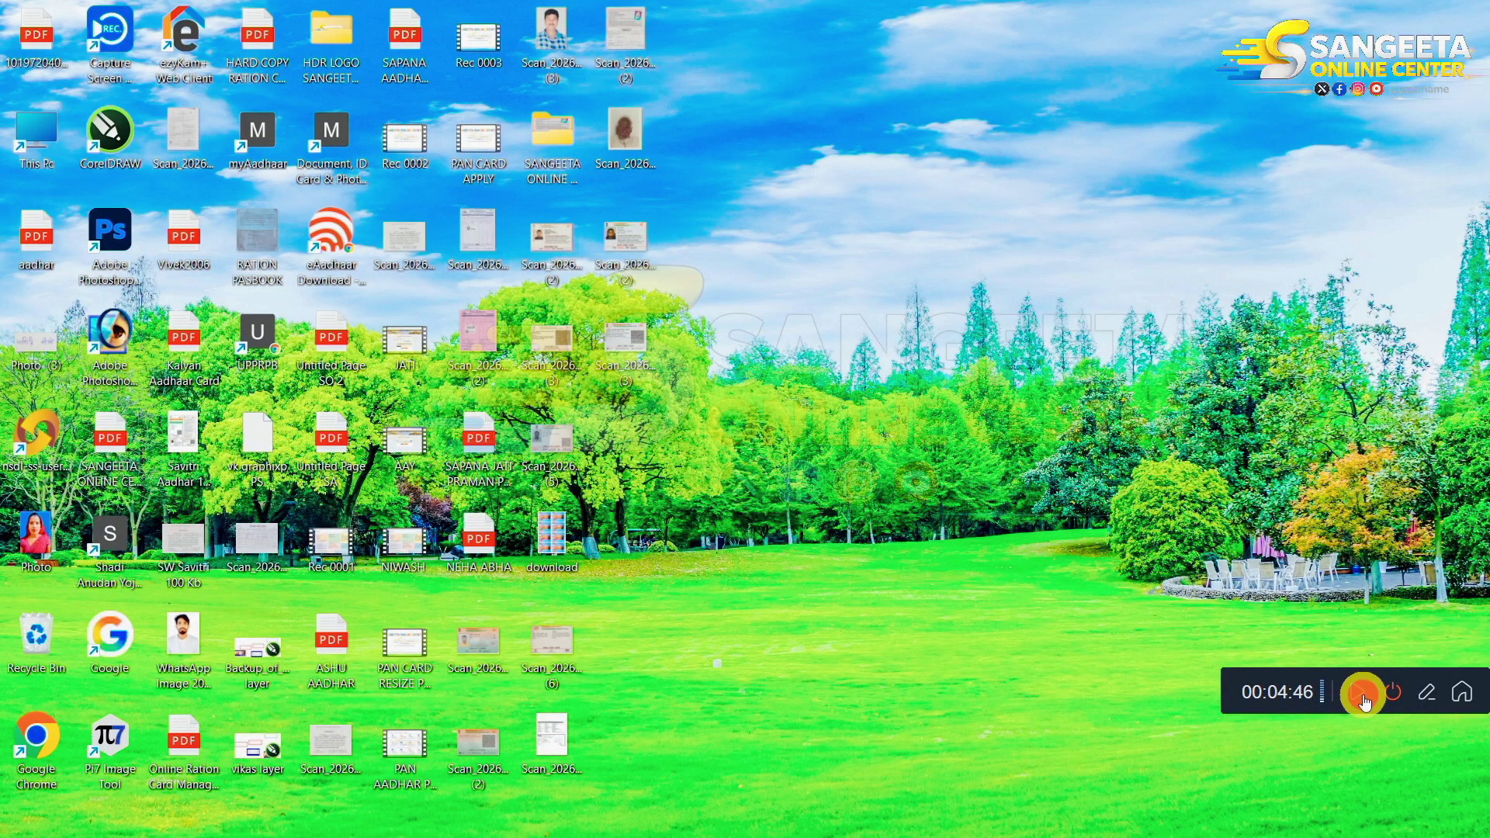
left_click(1362, 694)
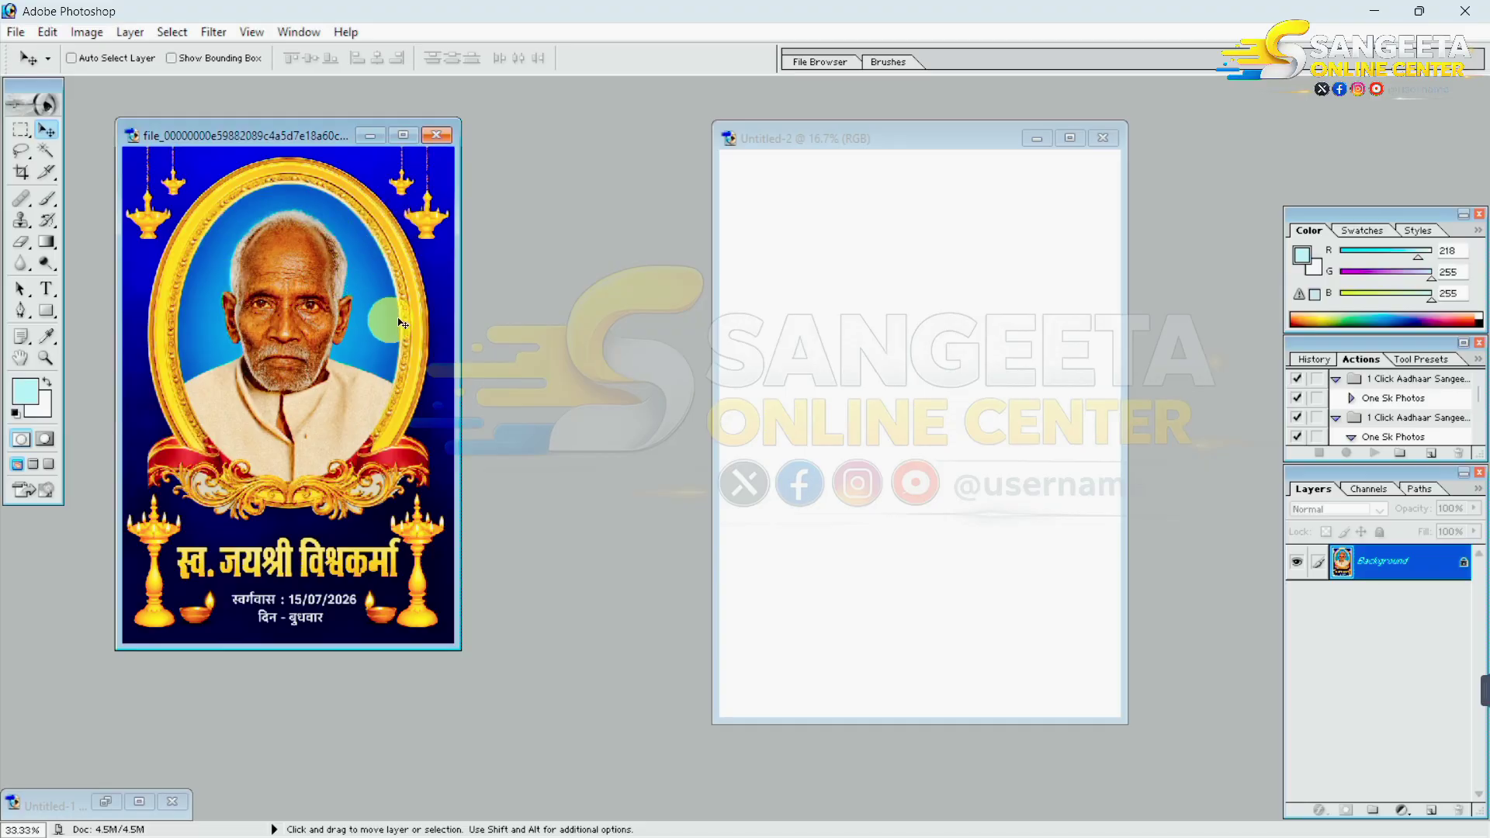
- Copy the poster image into the middle of the blank A4 document as a new layer
left_click(301, 245)
left_click(261, 282)
left_click(284, 295)
left_click_drag(284, 295, 887, 386)
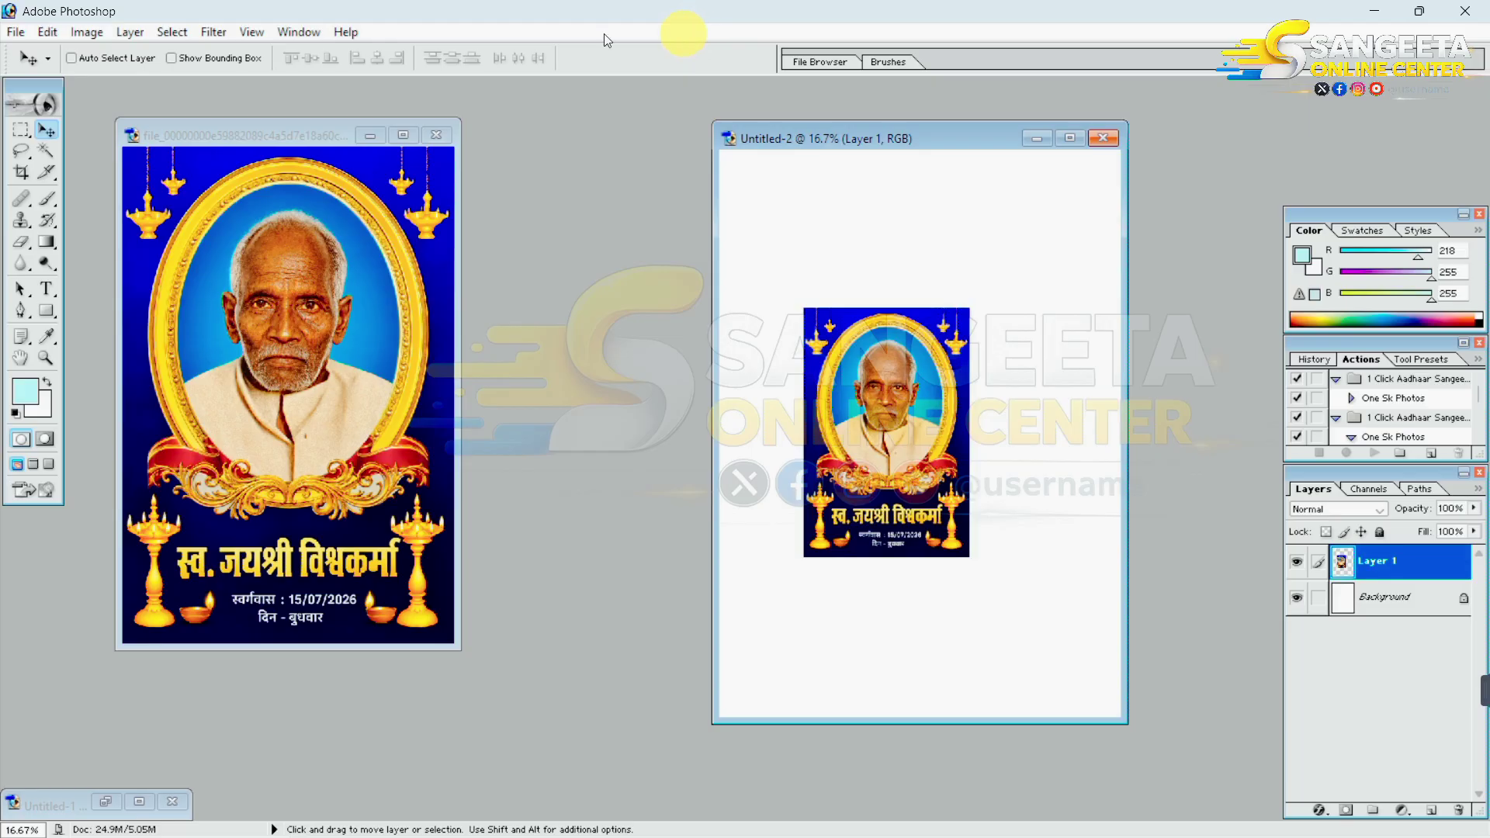
- Try to bring the poster's background layer into the A4 document a second time
left_click(263, 236)
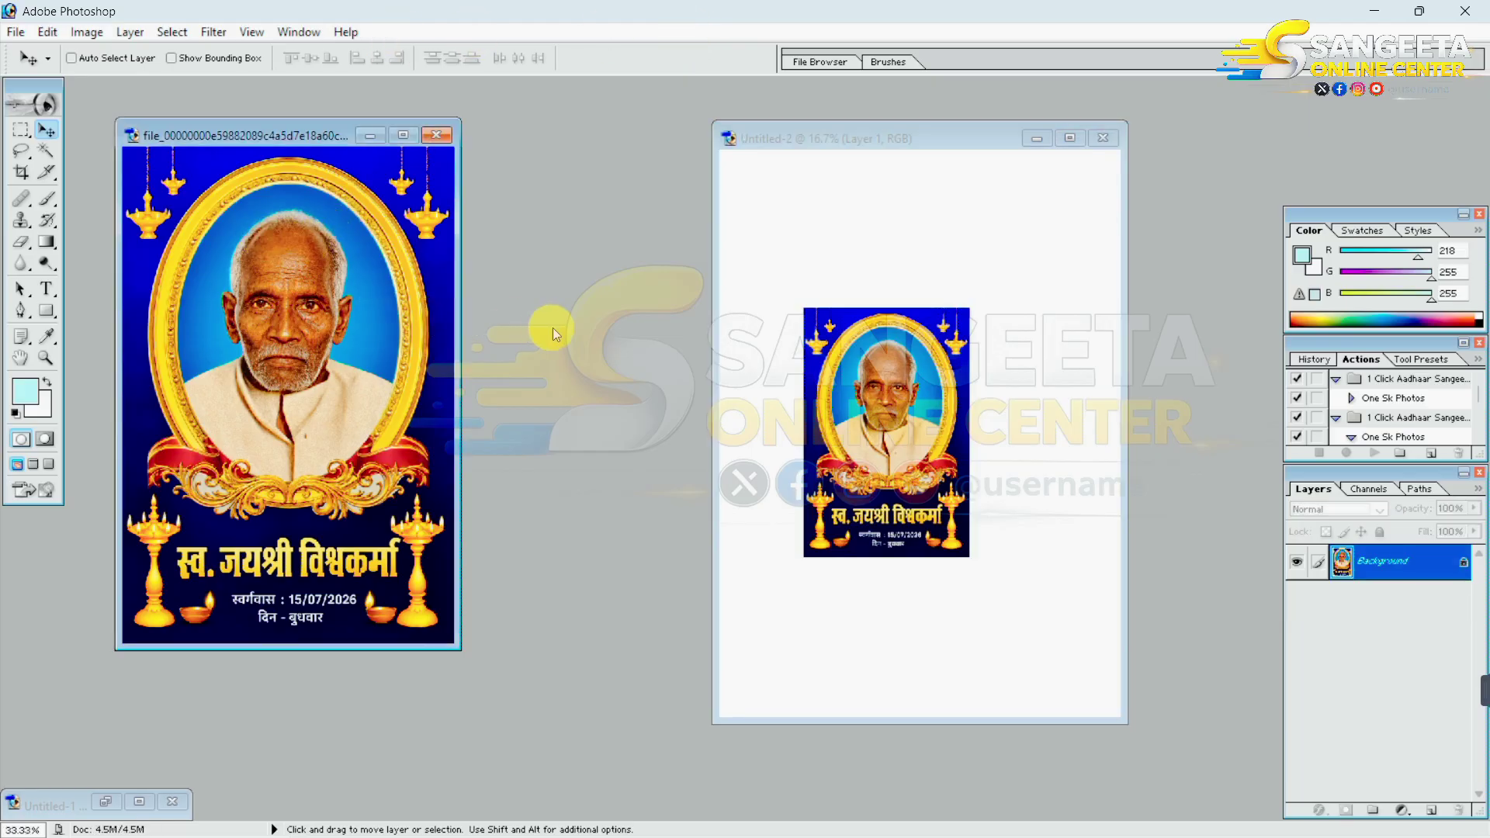
left_click_drag(300, 384, 785, 266)
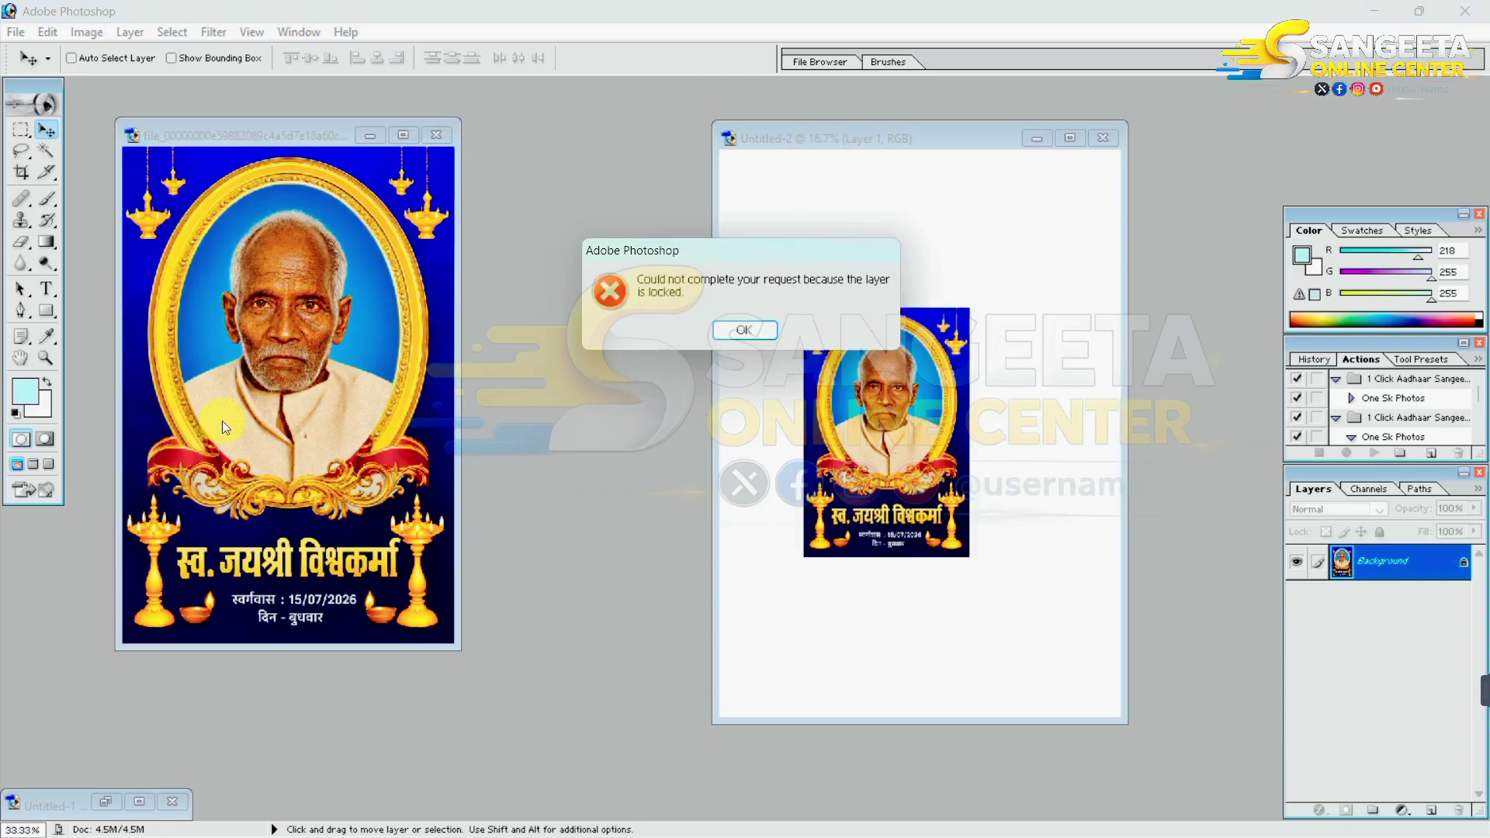
left_click(731, 329)
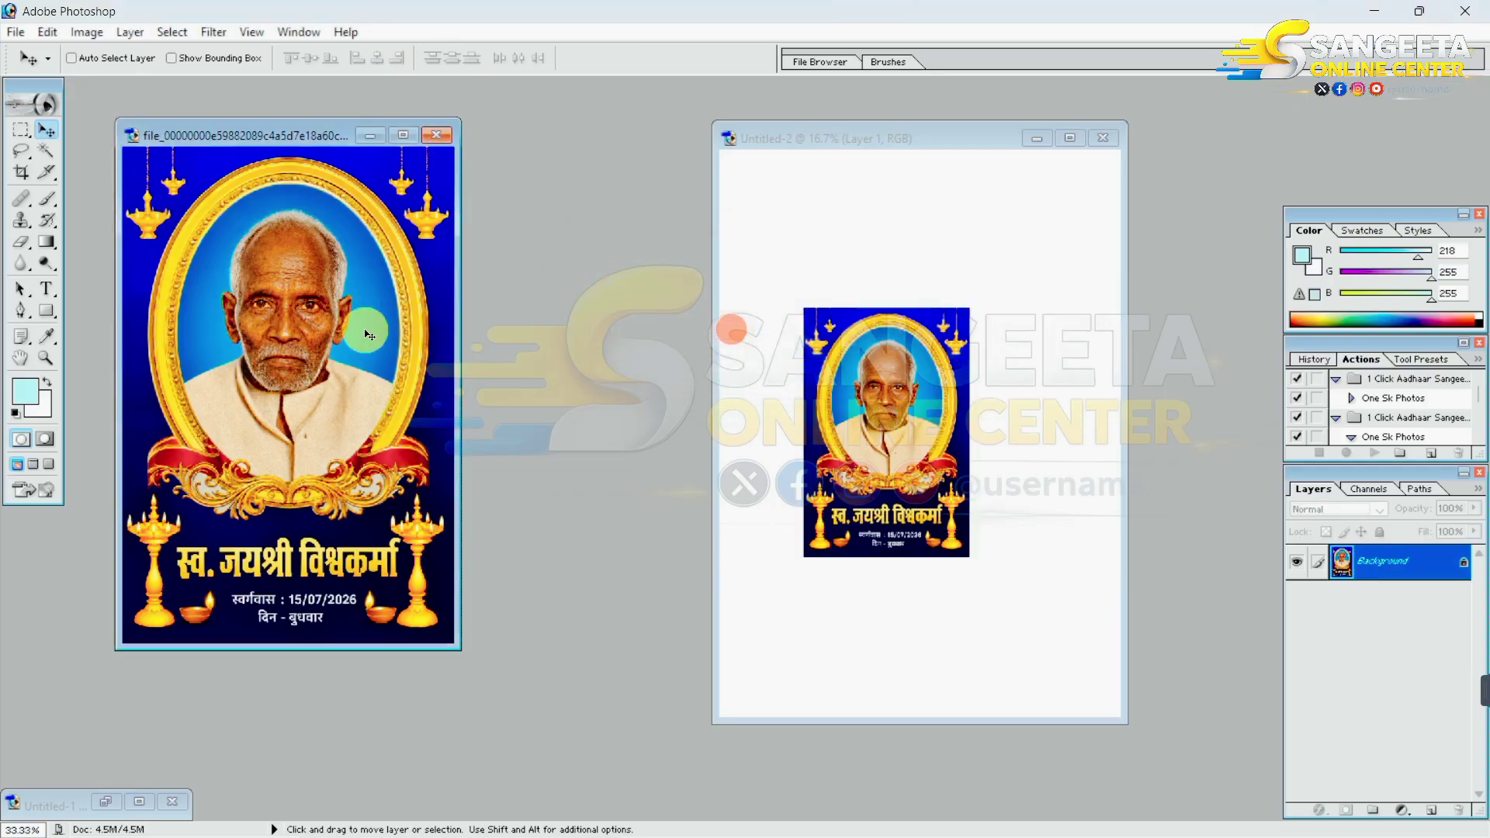
left_click_drag(263, 318, 783, 285)
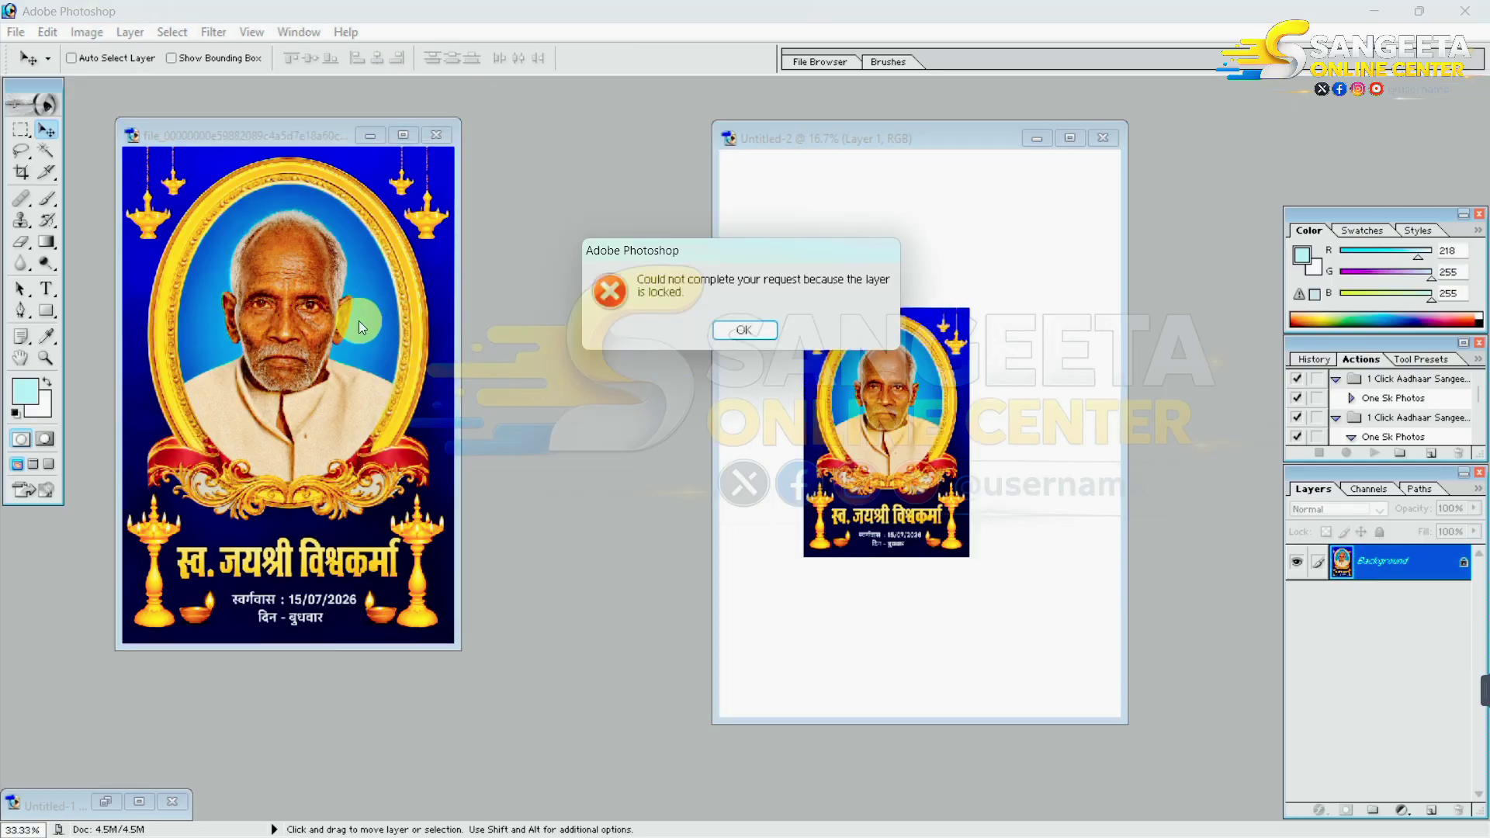
left_click(741, 330)
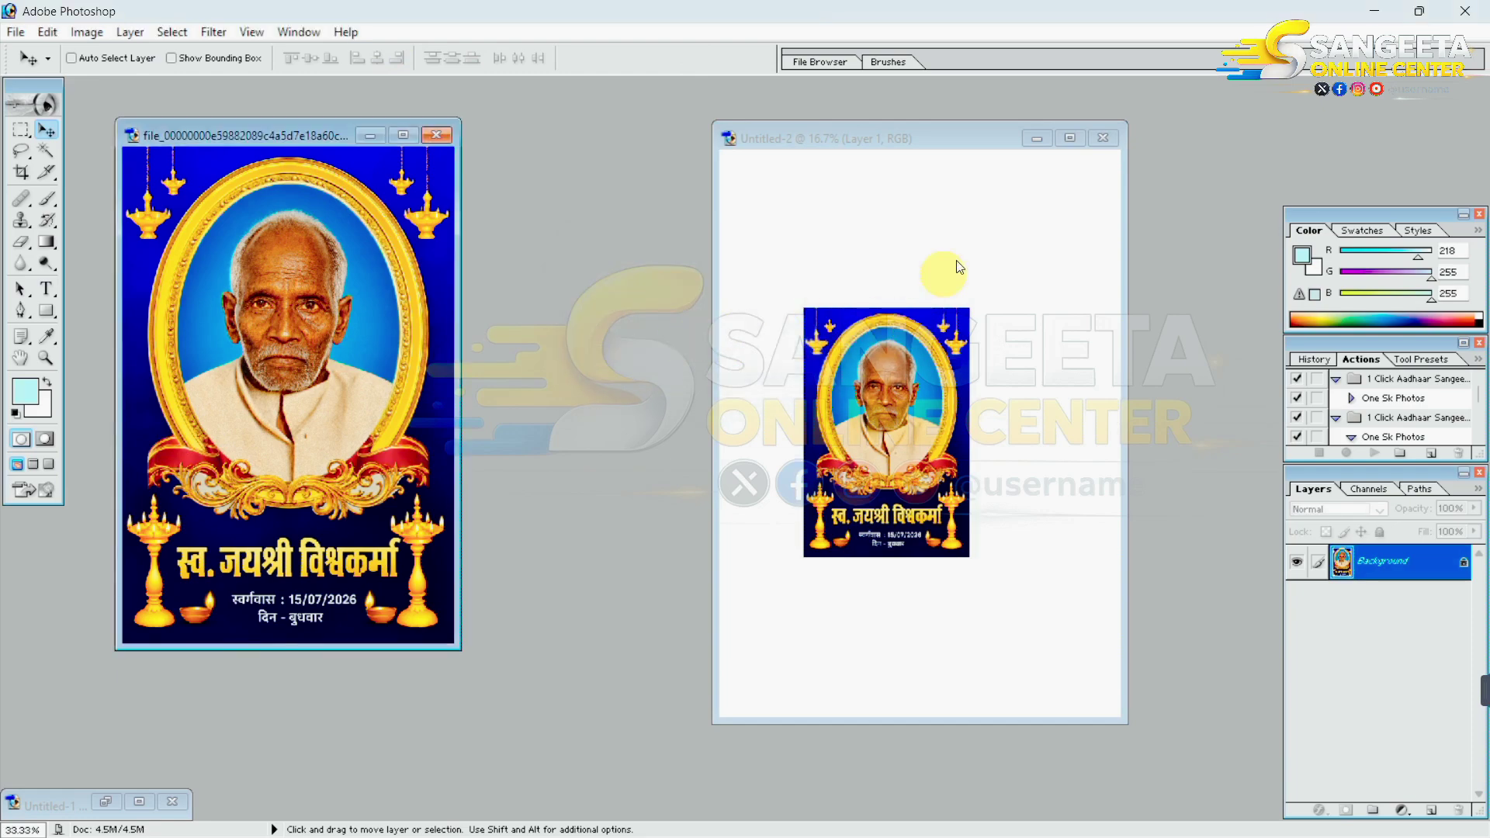
- Enlarge the poster layer in the A4 document to about 165% and move it into the page's upper-left corner
left_click(1069, 139)
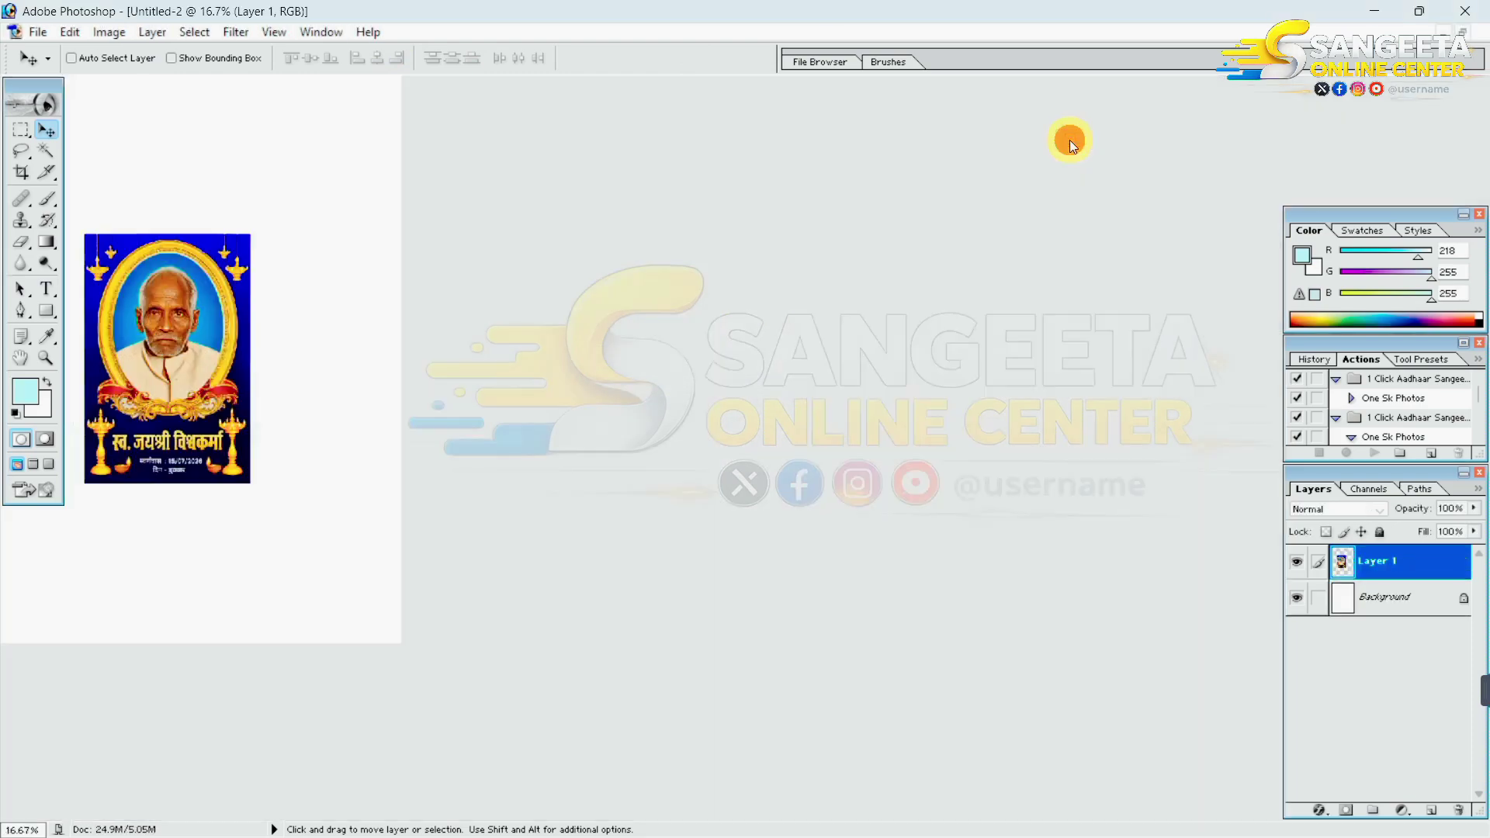
left_click(753, 388)
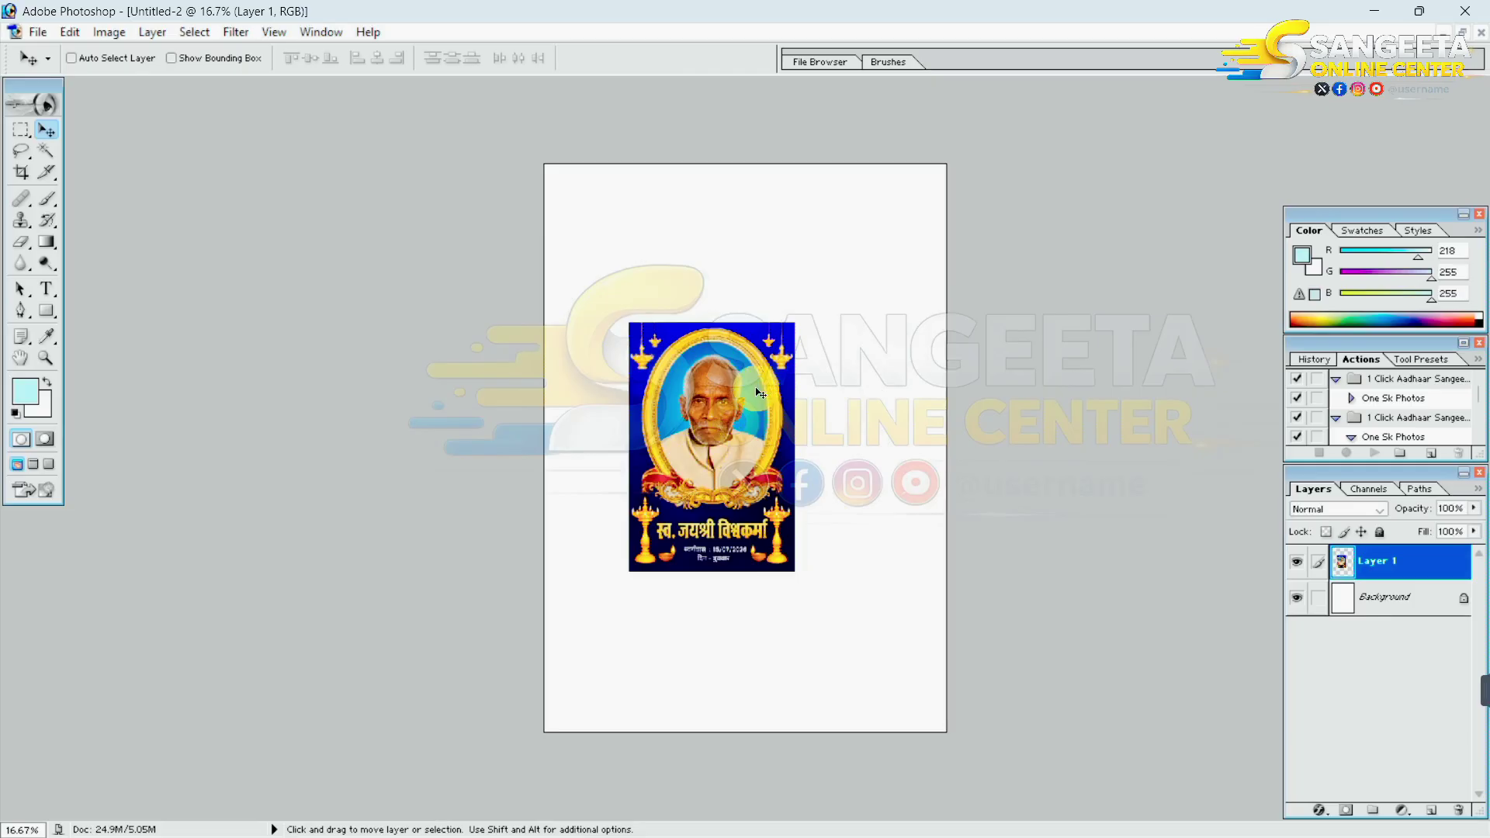
key("ctrl+t")
left_click(713, 467)
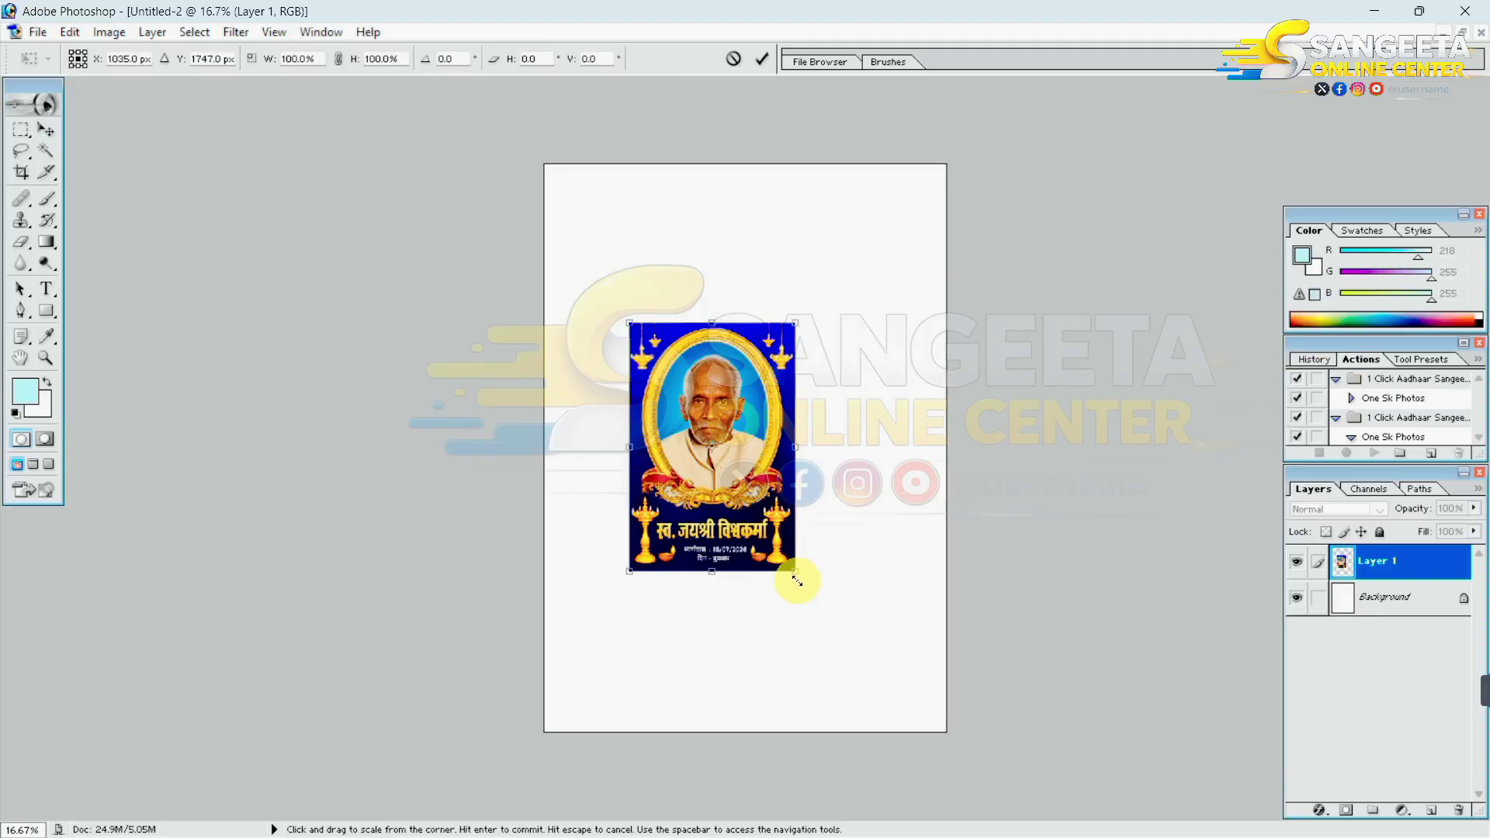
left_click_drag(796, 577, 904, 734)
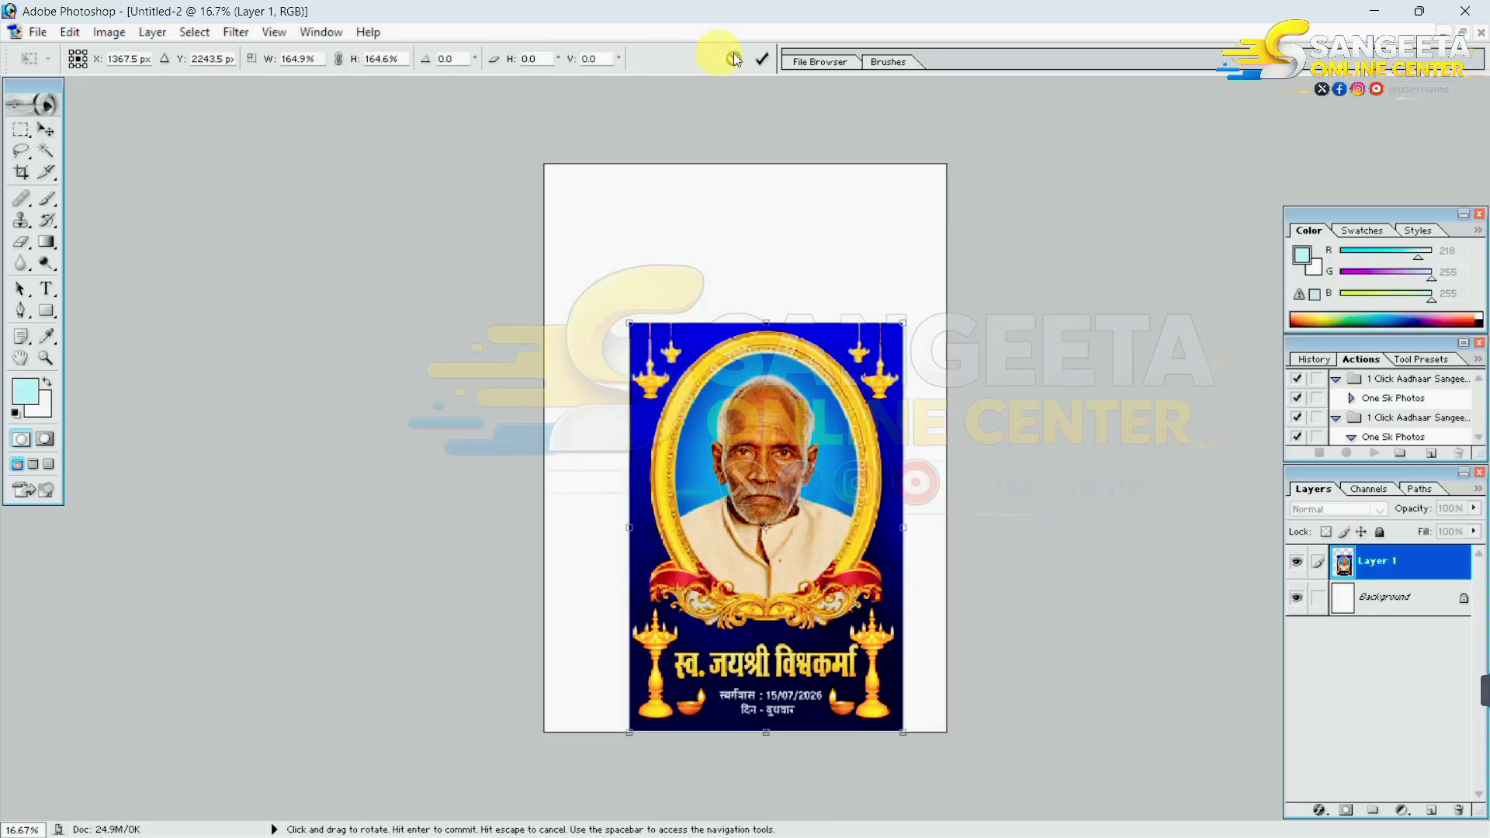
left_click(759, 59)
left_click_drag(770, 474, 684, 314)
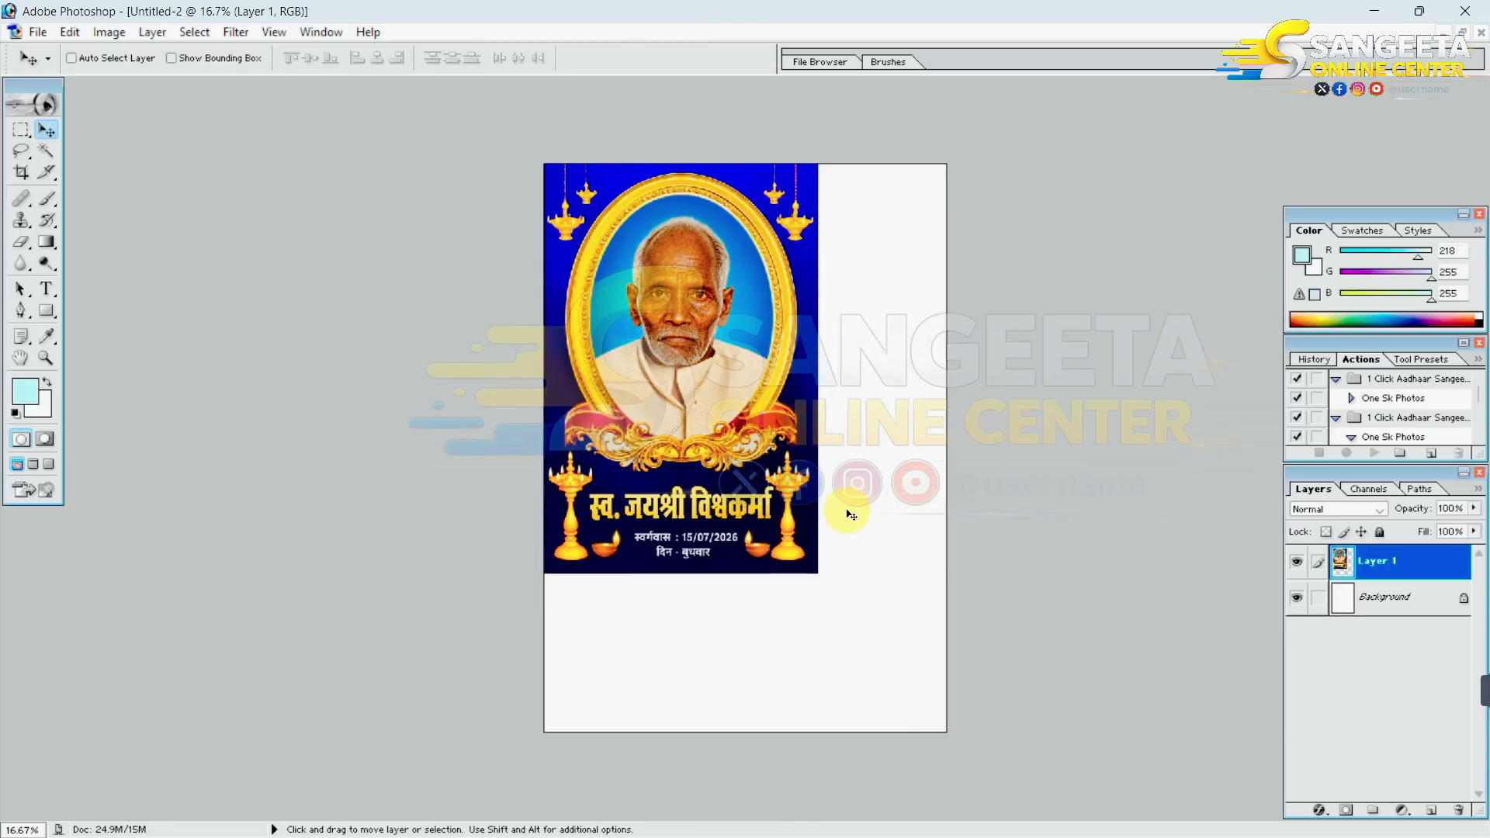
- Scale the poster layer to 146.8% width and 138.6% height so it fills the whole A4 page
key("ctrl+t")
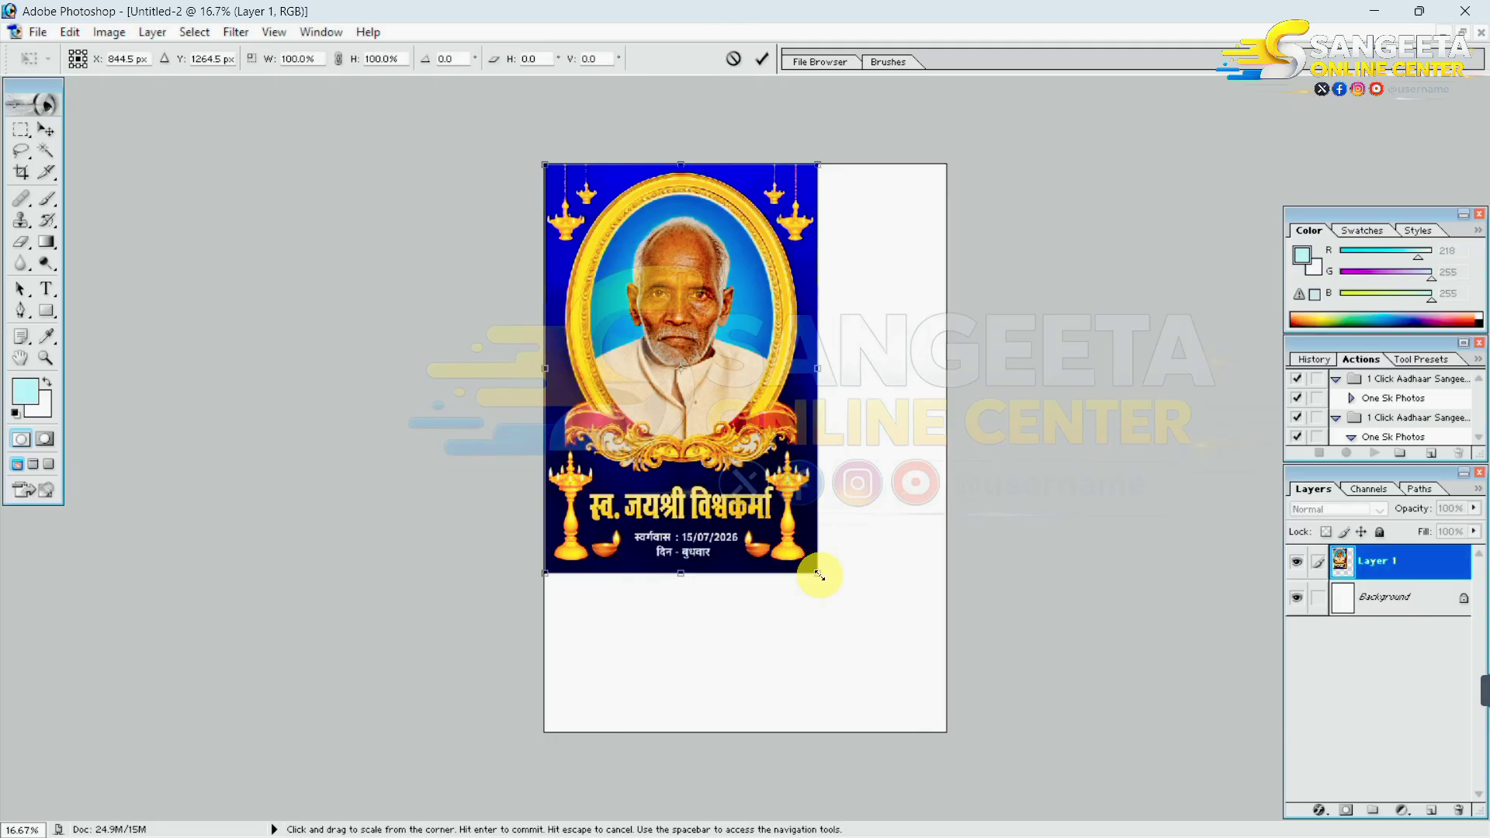
left_click_drag(819, 574, 911, 742)
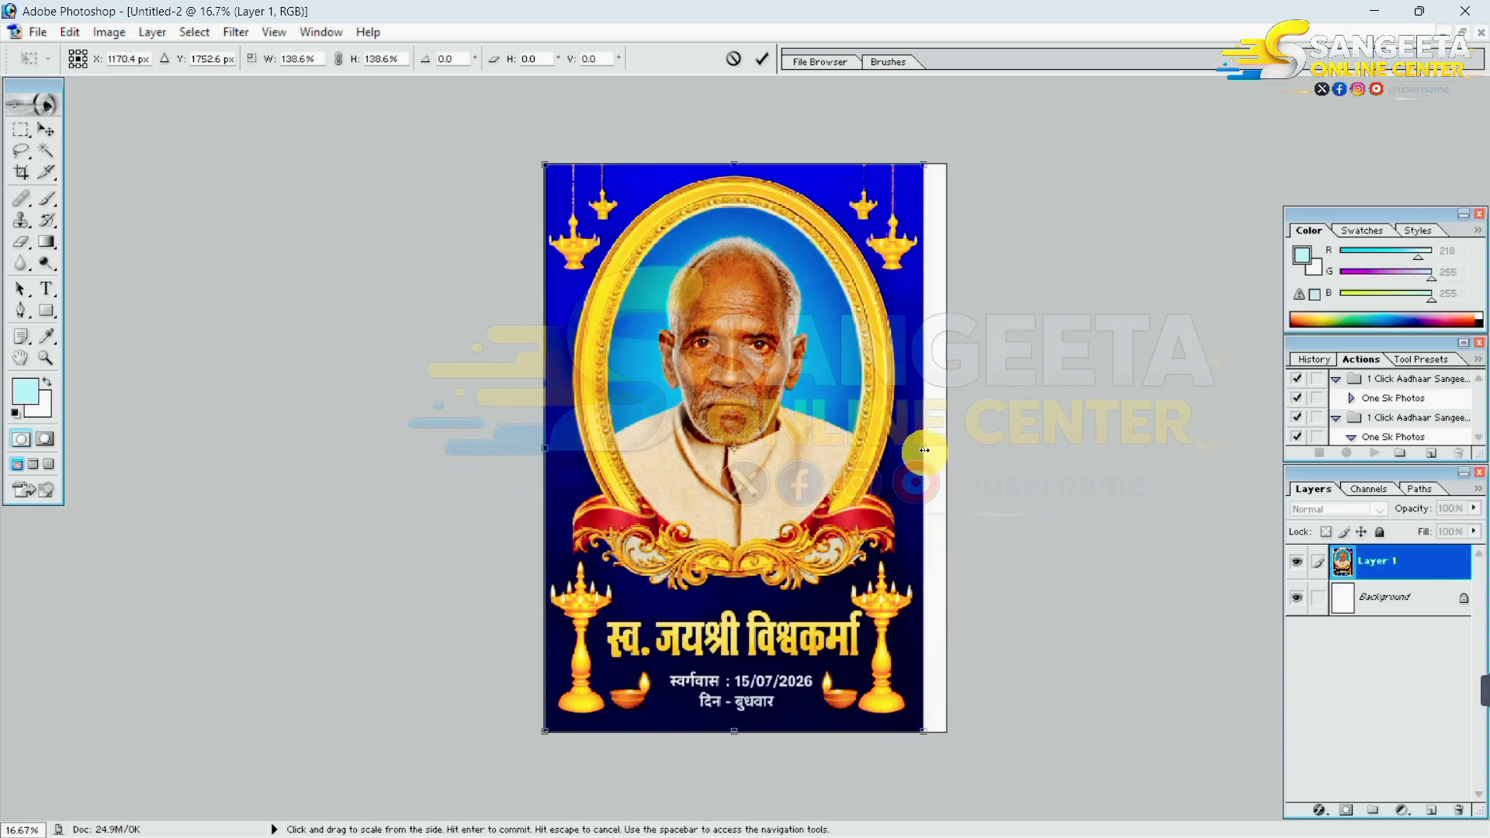
left_click_drag(924, 450, 942, 453)
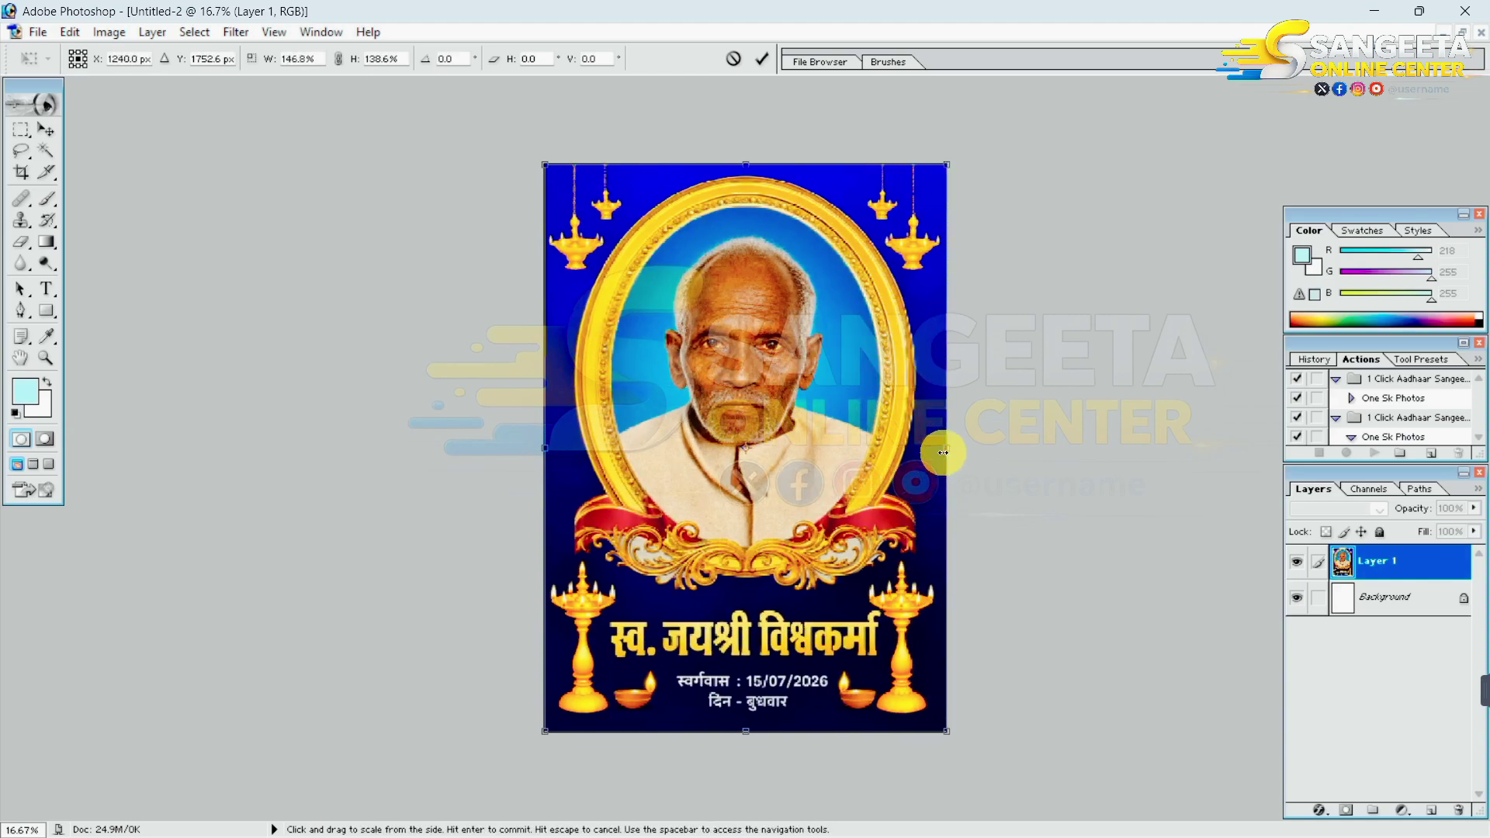
left_click(762, 58)
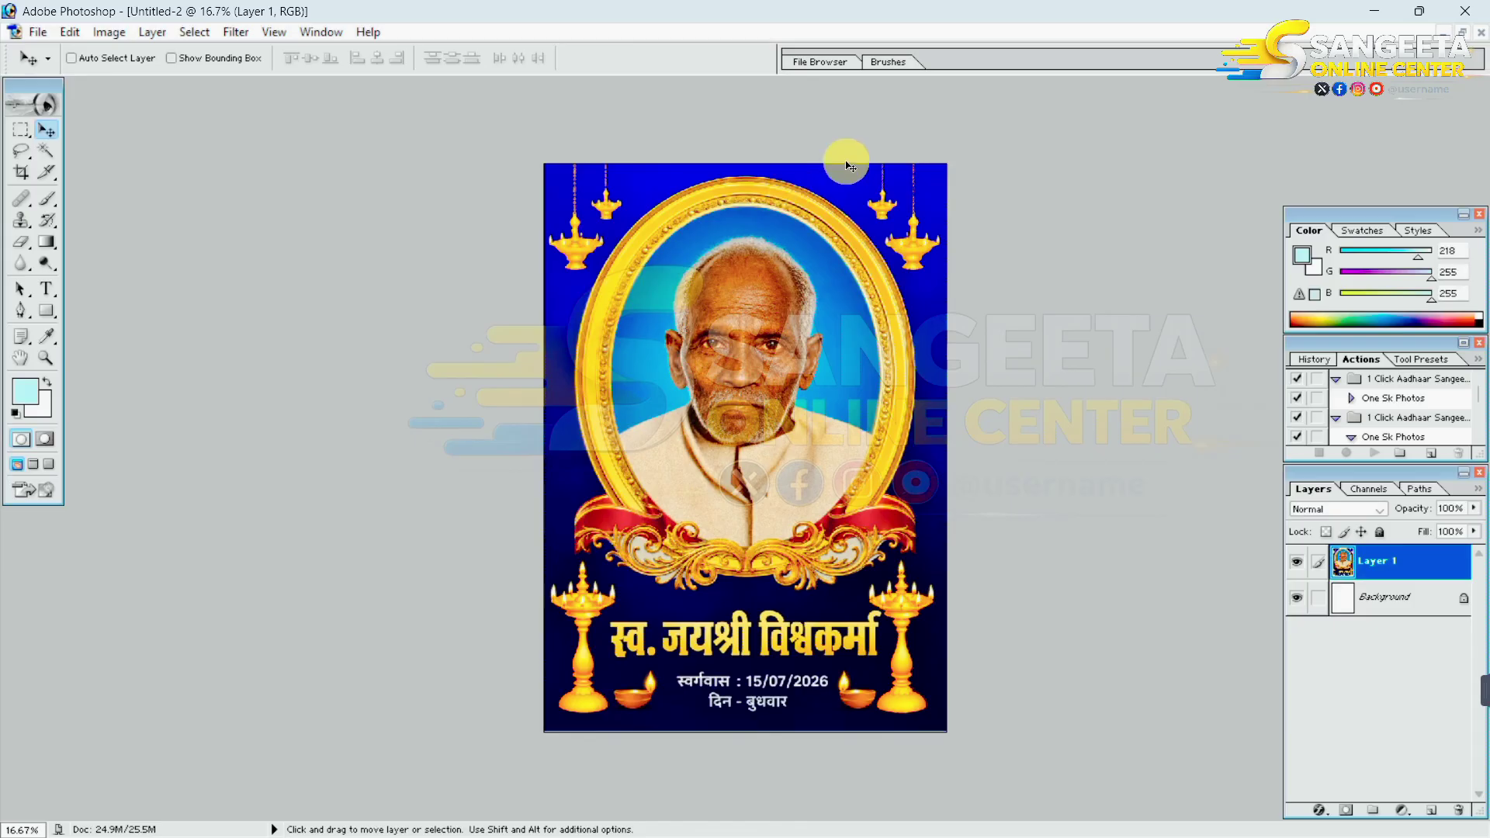
- In the other open poster document's print setup, set the paper size to A4 and scale the image to fit the media
key("ctrl+Tab")
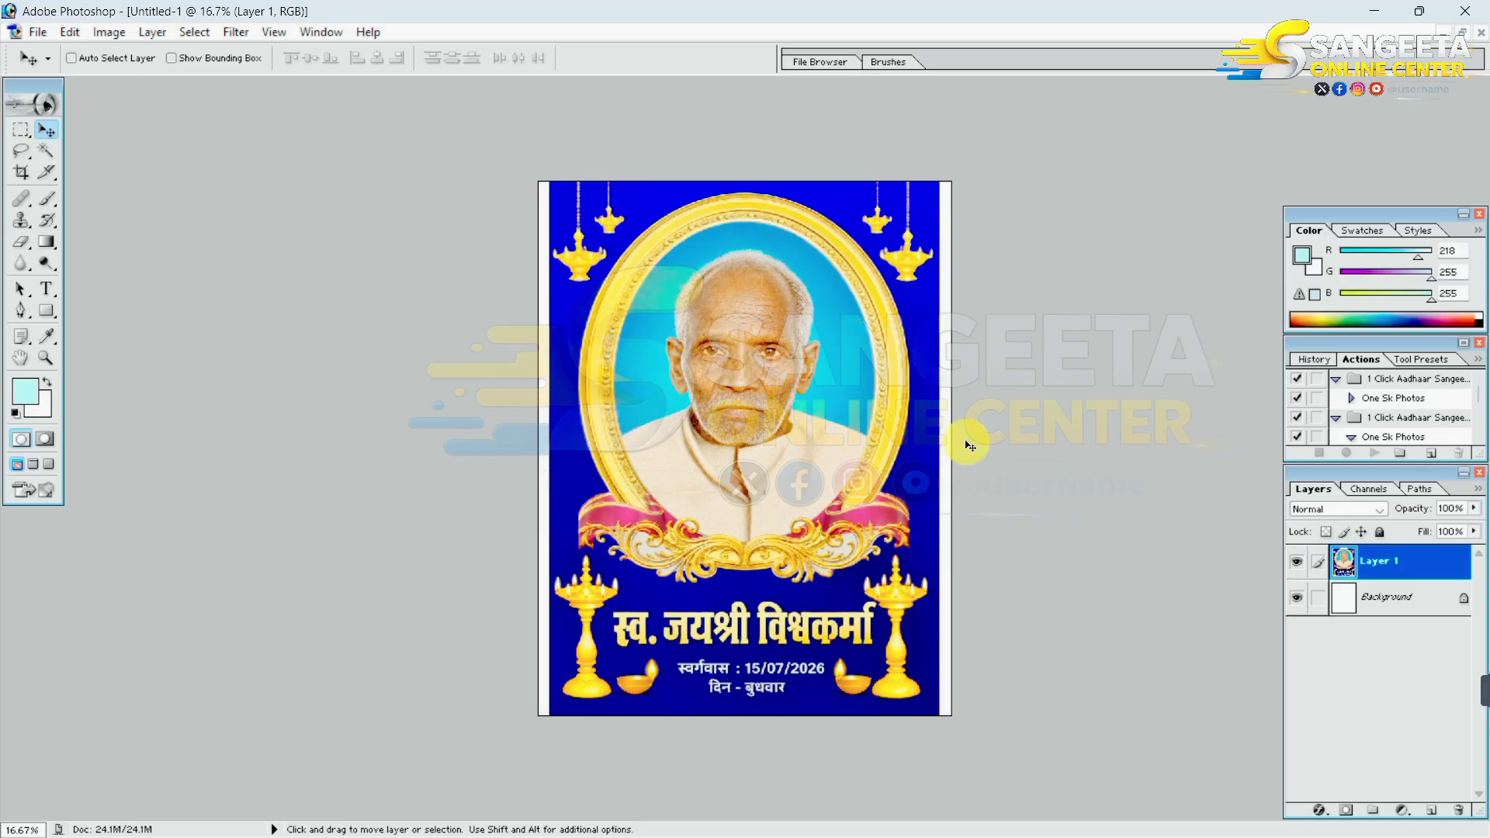
key("ctrl+p")
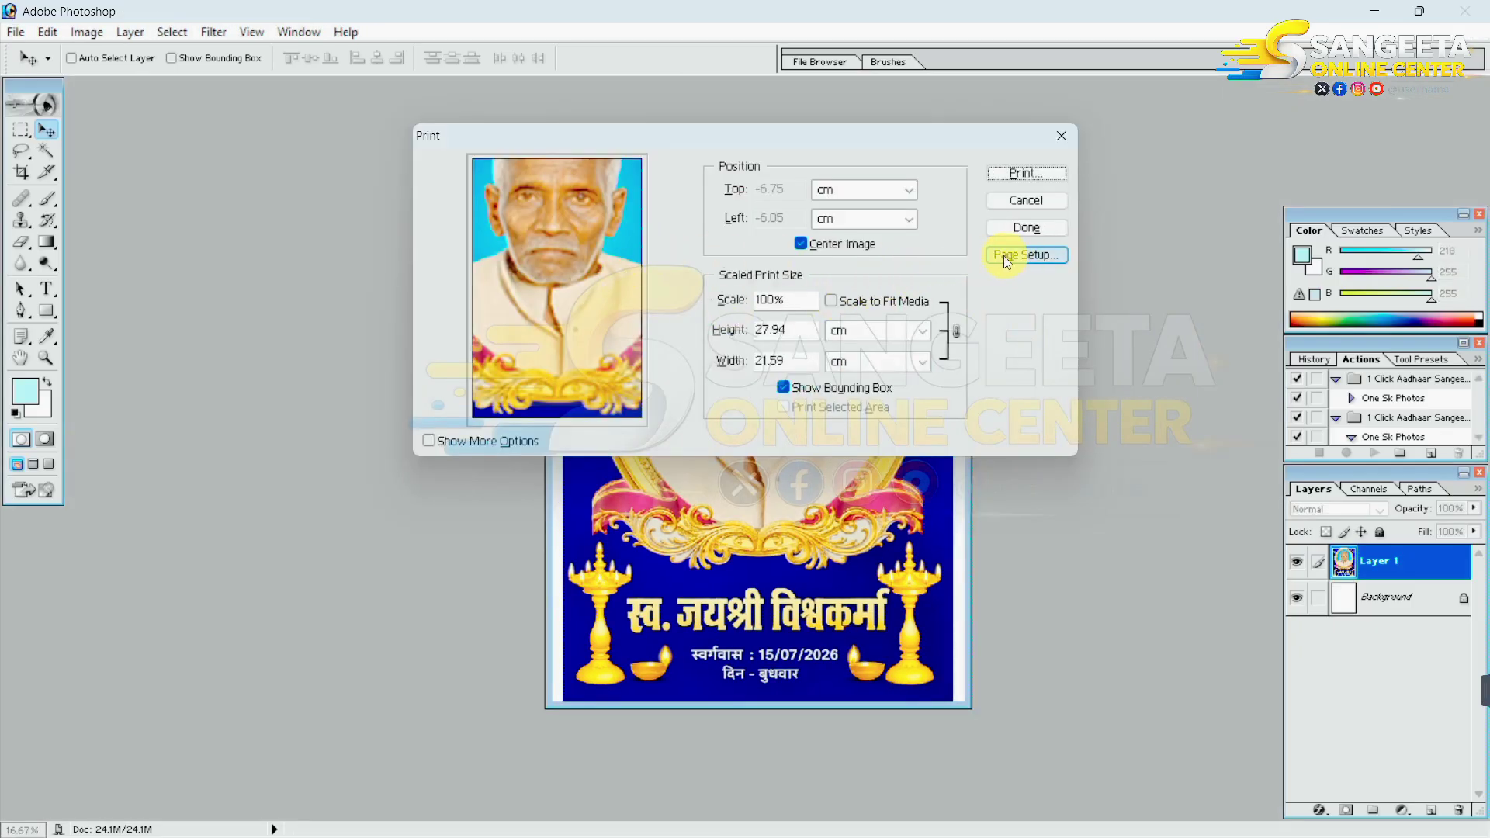
left_click(1025, 254)
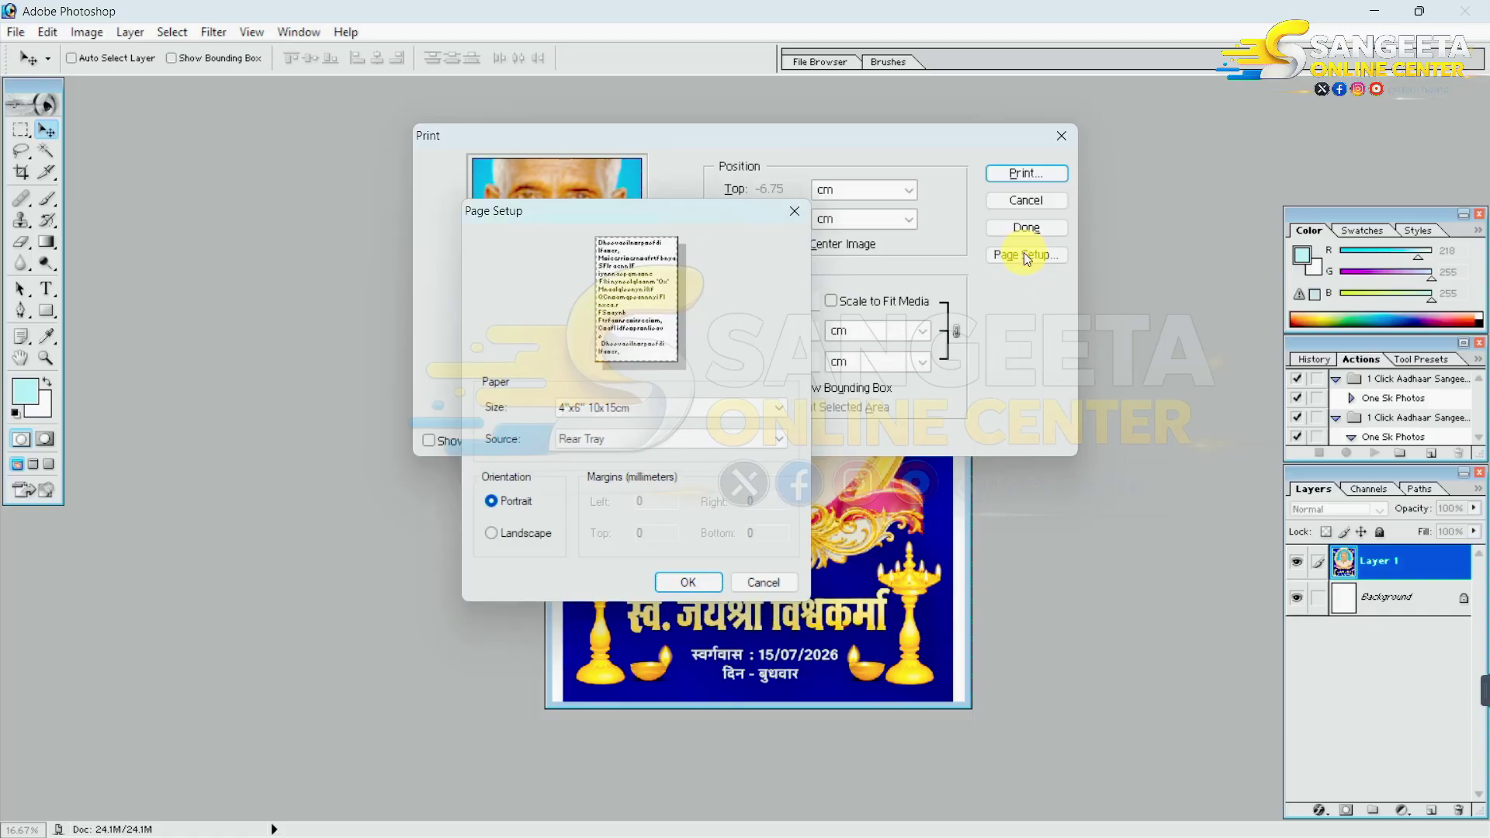
left_click(654, 413)
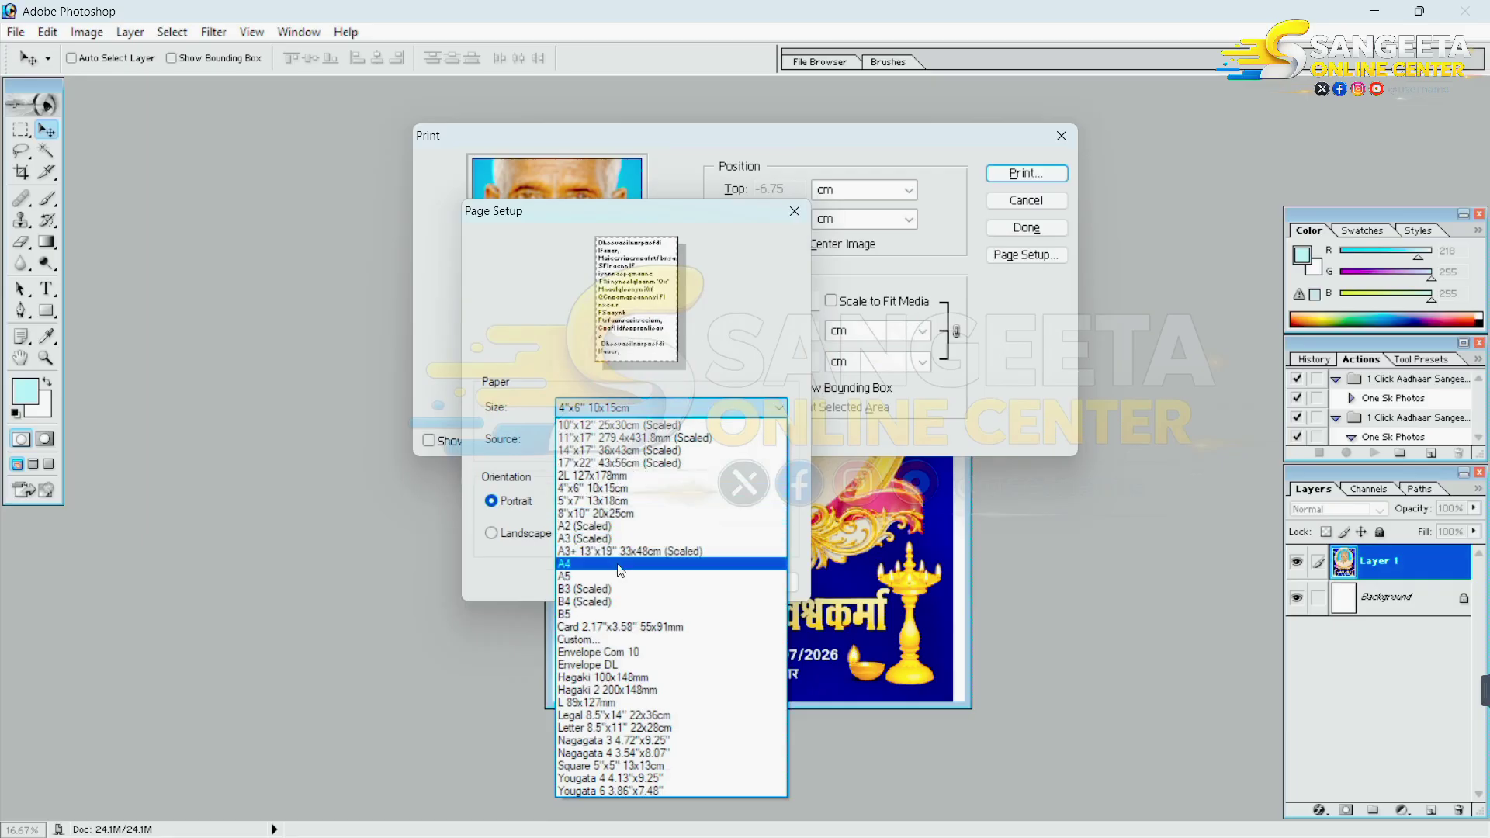
left_click(568, 564)
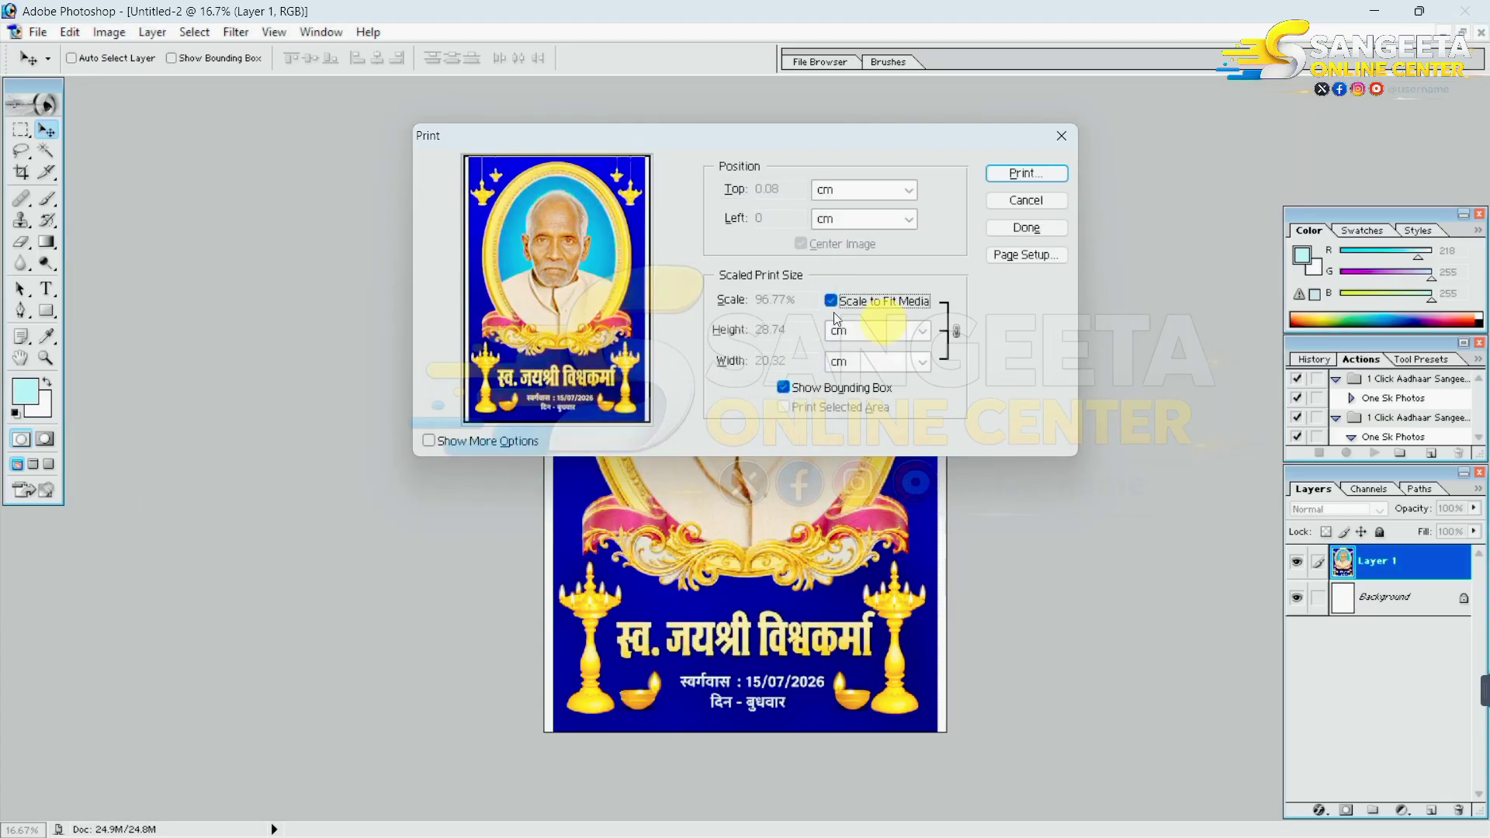
left_click(831, 301)
left_click(832, 301)
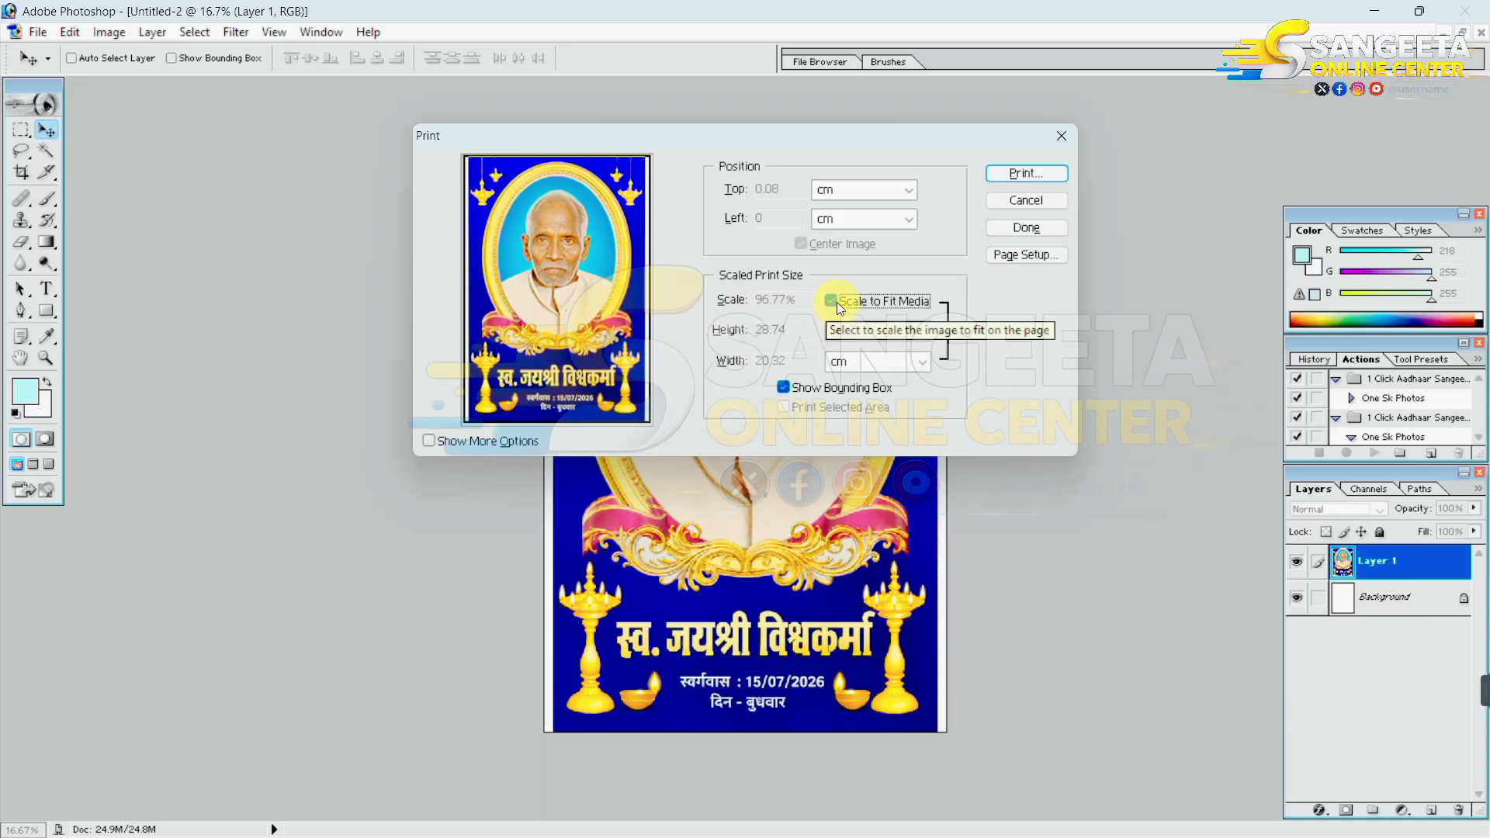
- Configure the Canon G2010 printer for Photo Paper Plus Glossy II media and High print quality, keeping the preview before printing enabled
left_click(1021, 173)
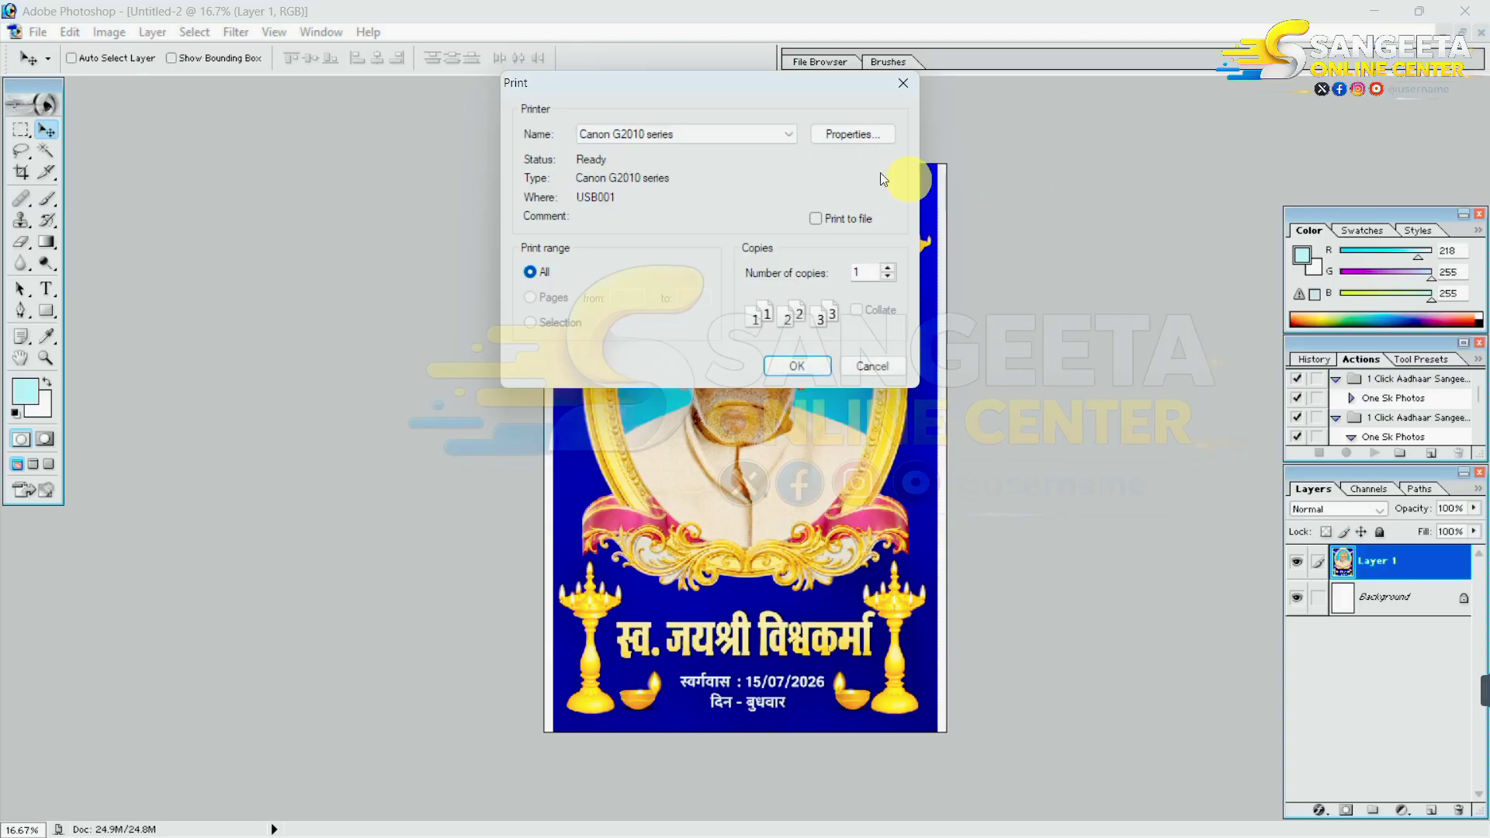
left_click(853, 135)
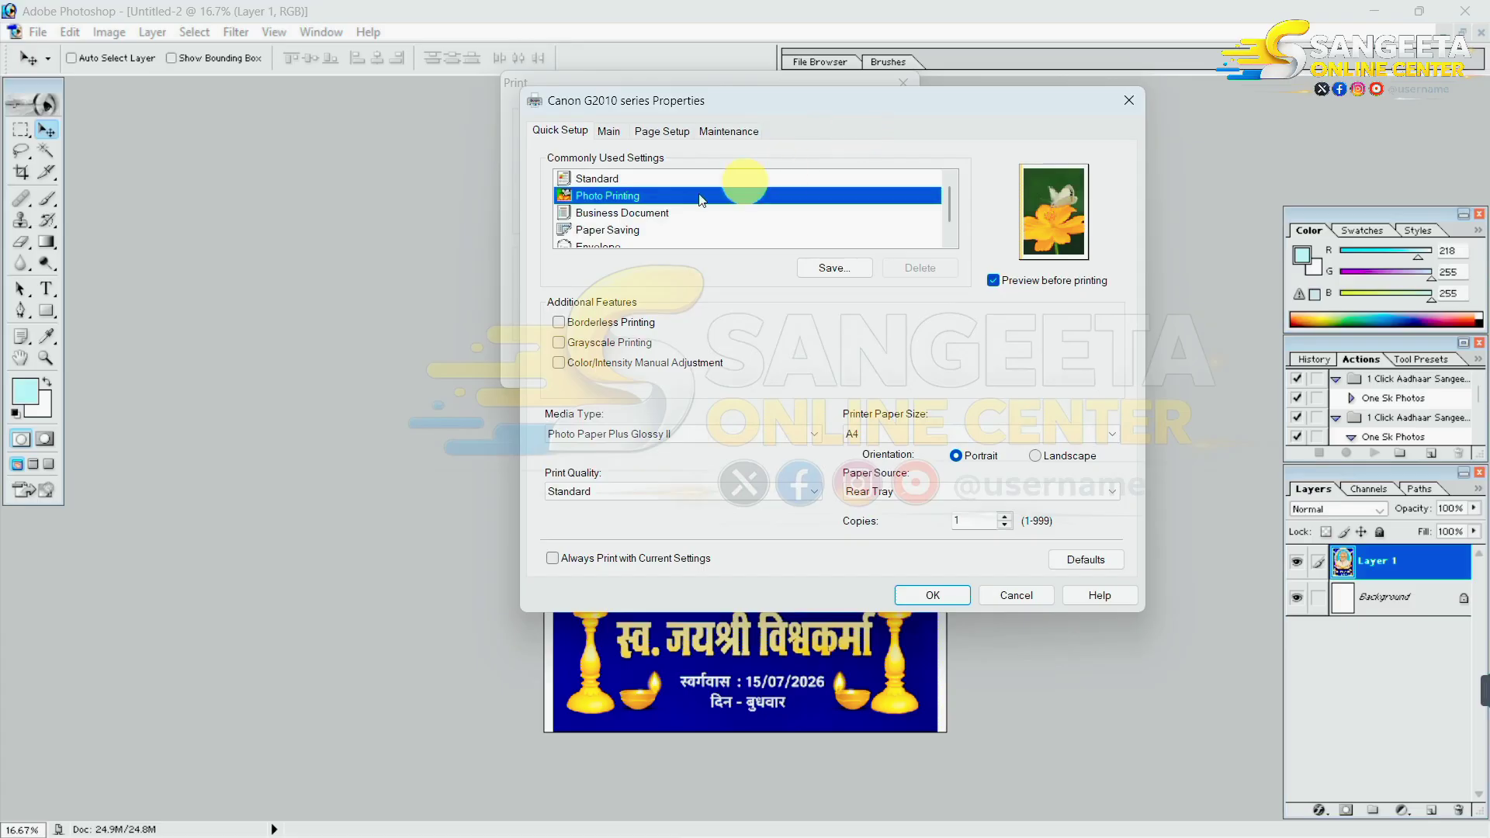
left_click(772, 428)
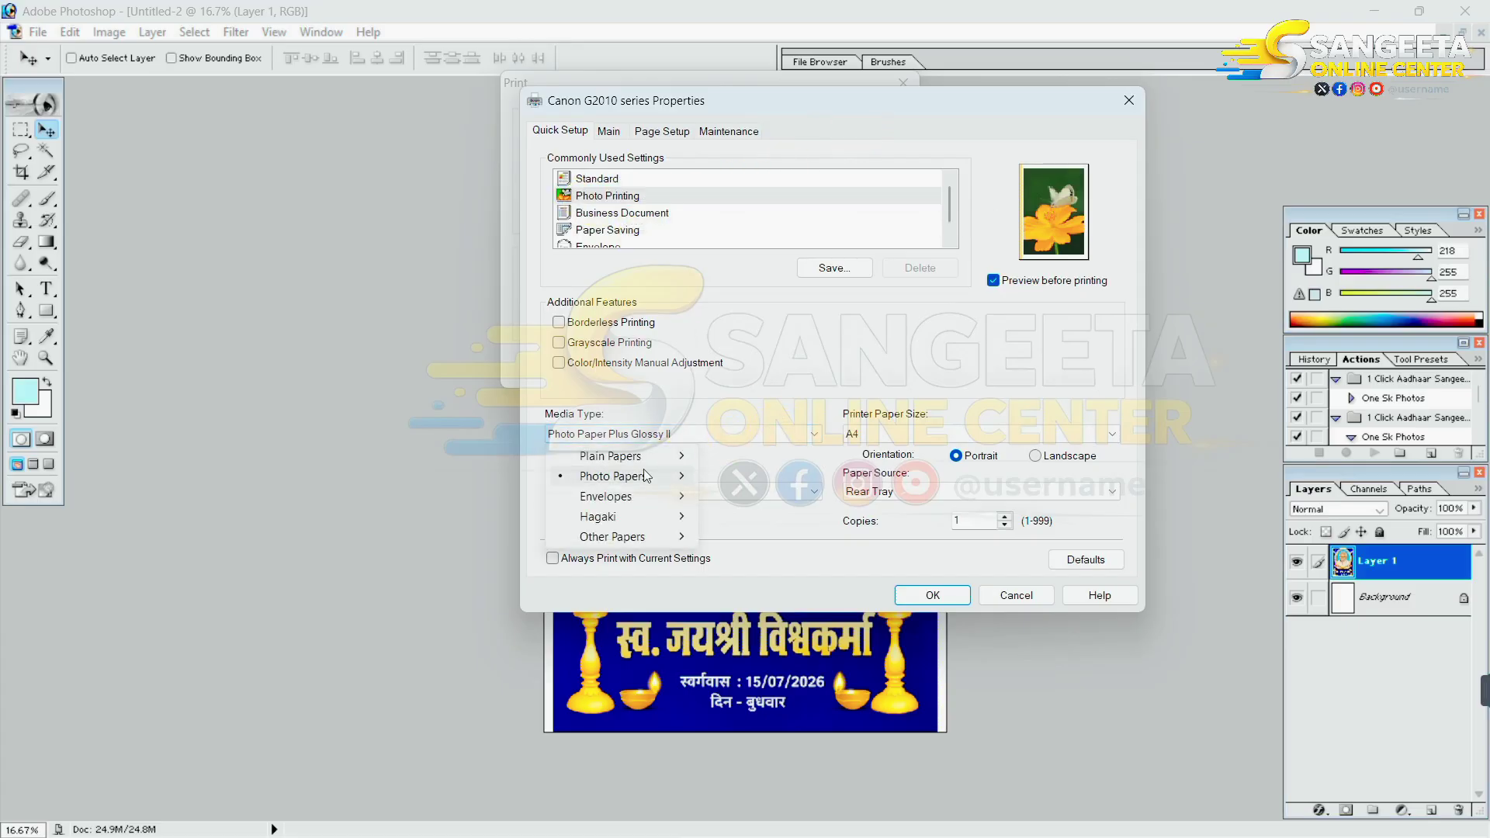
mouse_move(674, 481)
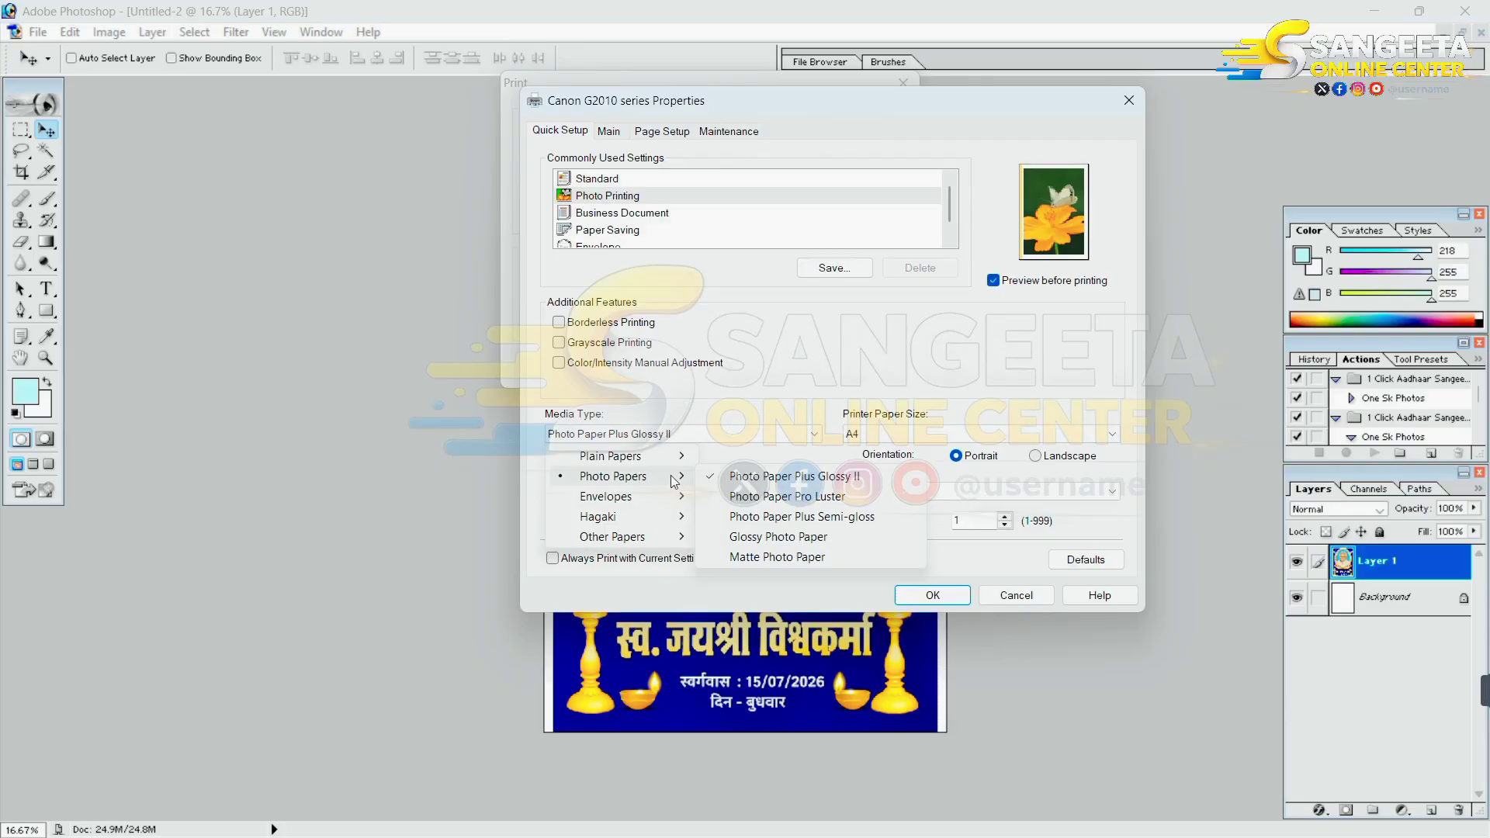
left_click(820, 480)
left_click(630, 489)
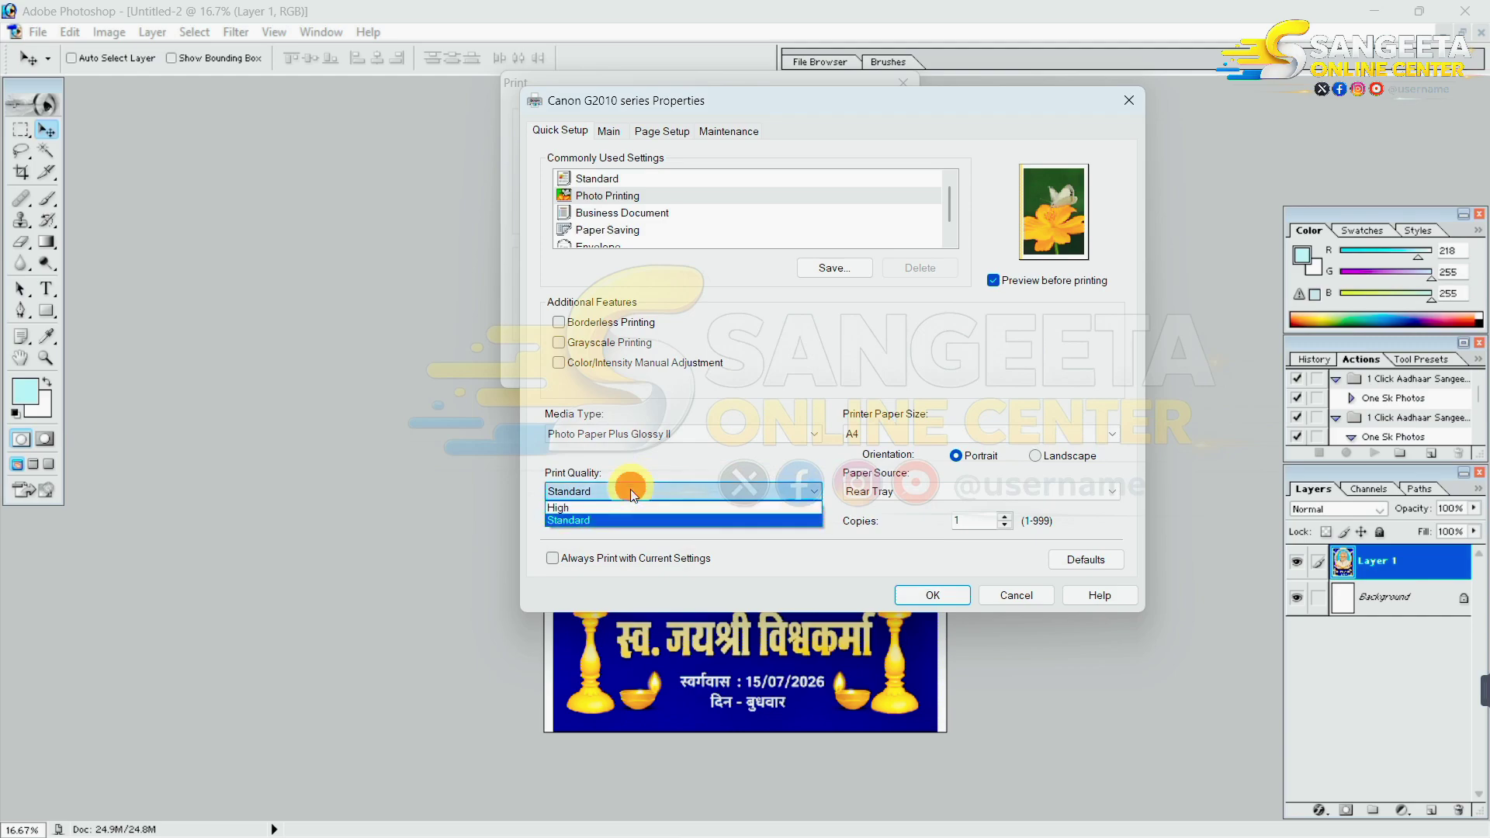
left_click(575, 509)
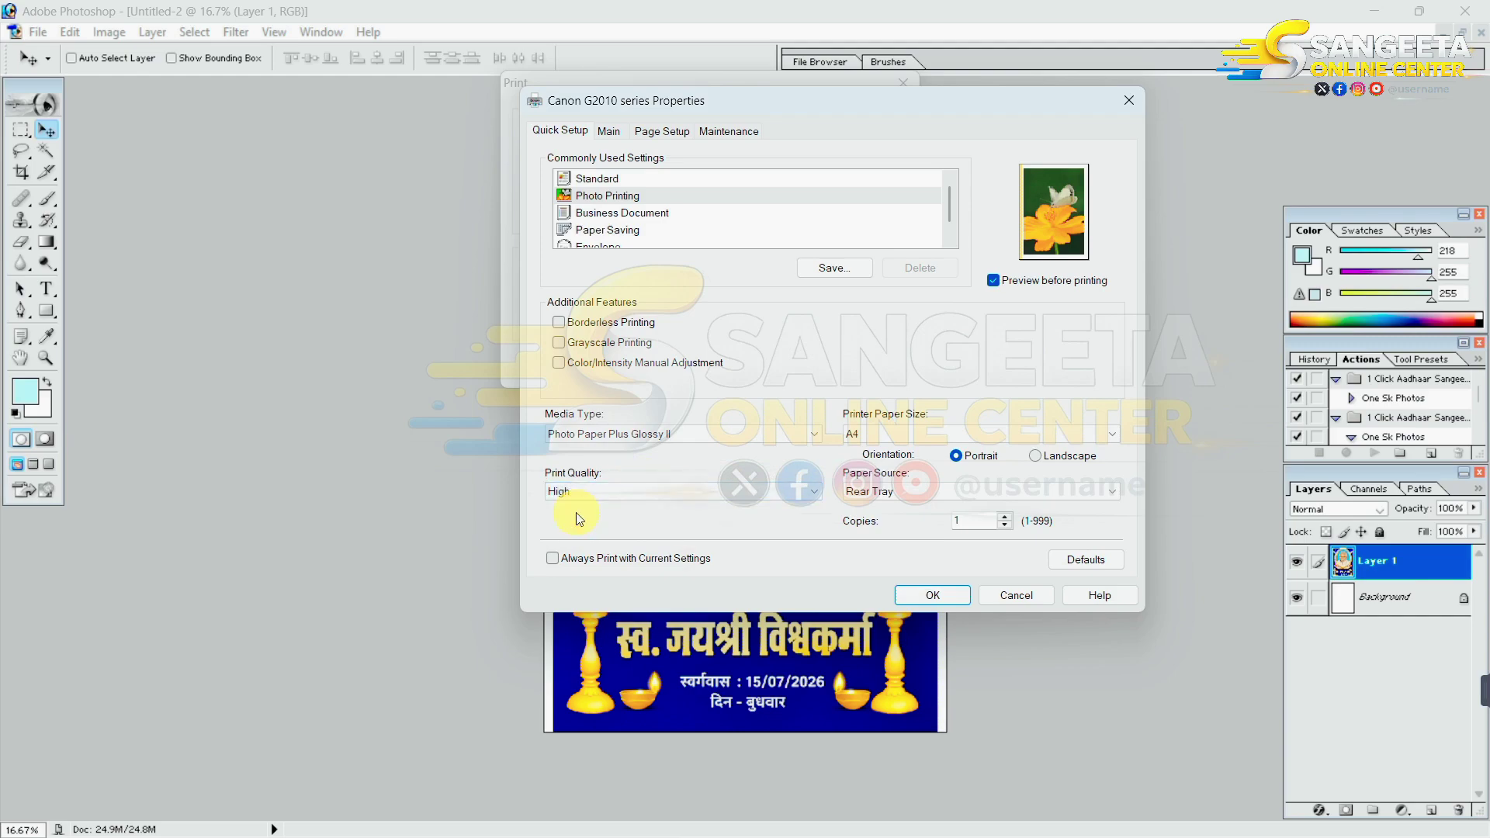
left_click(996, 287)
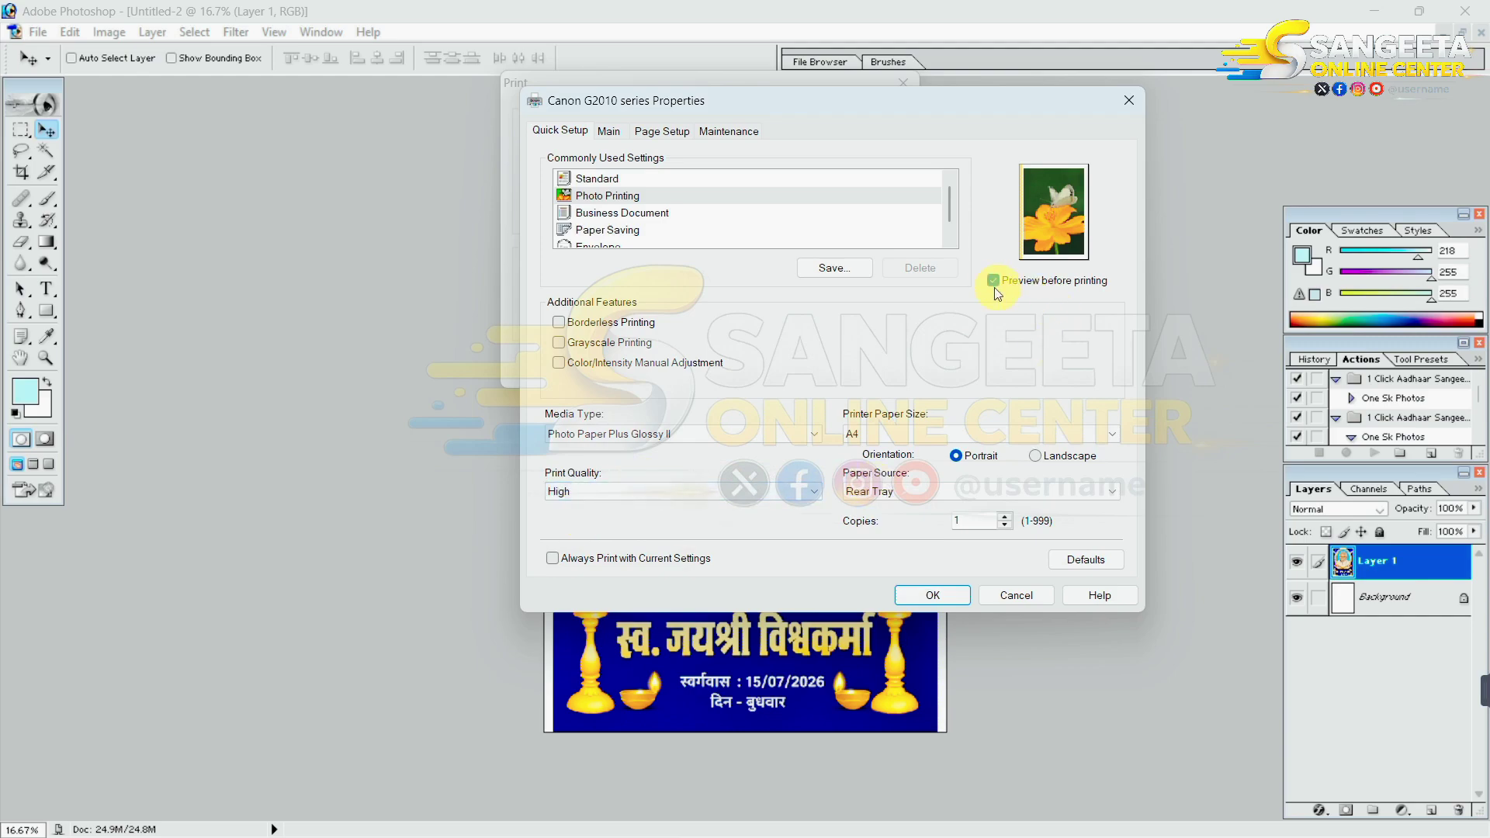
left_click(935, 595)
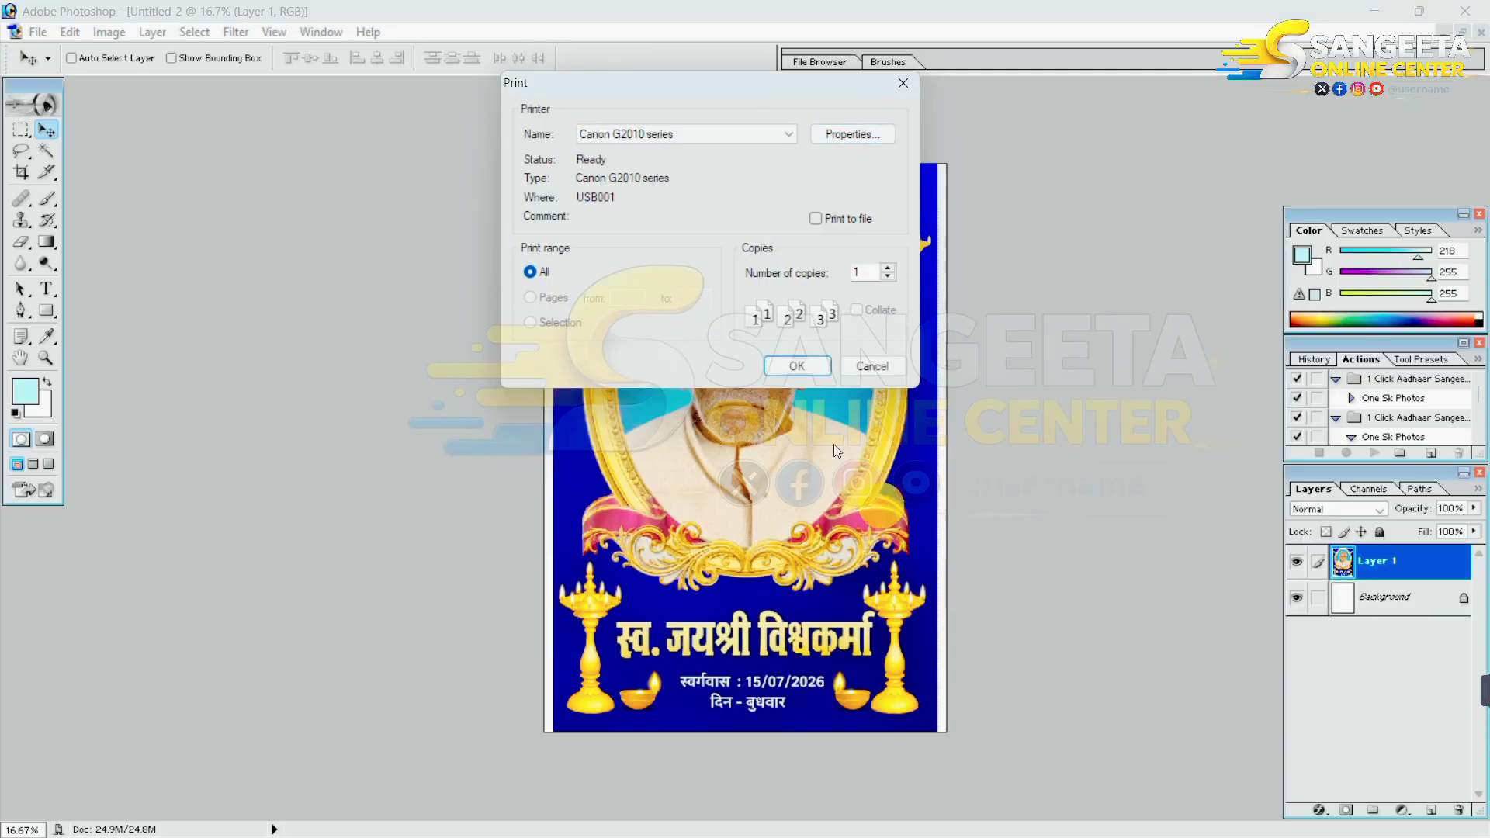
- Send the poster to the Canon print preview and start printing one copy
left_click(785, 365)
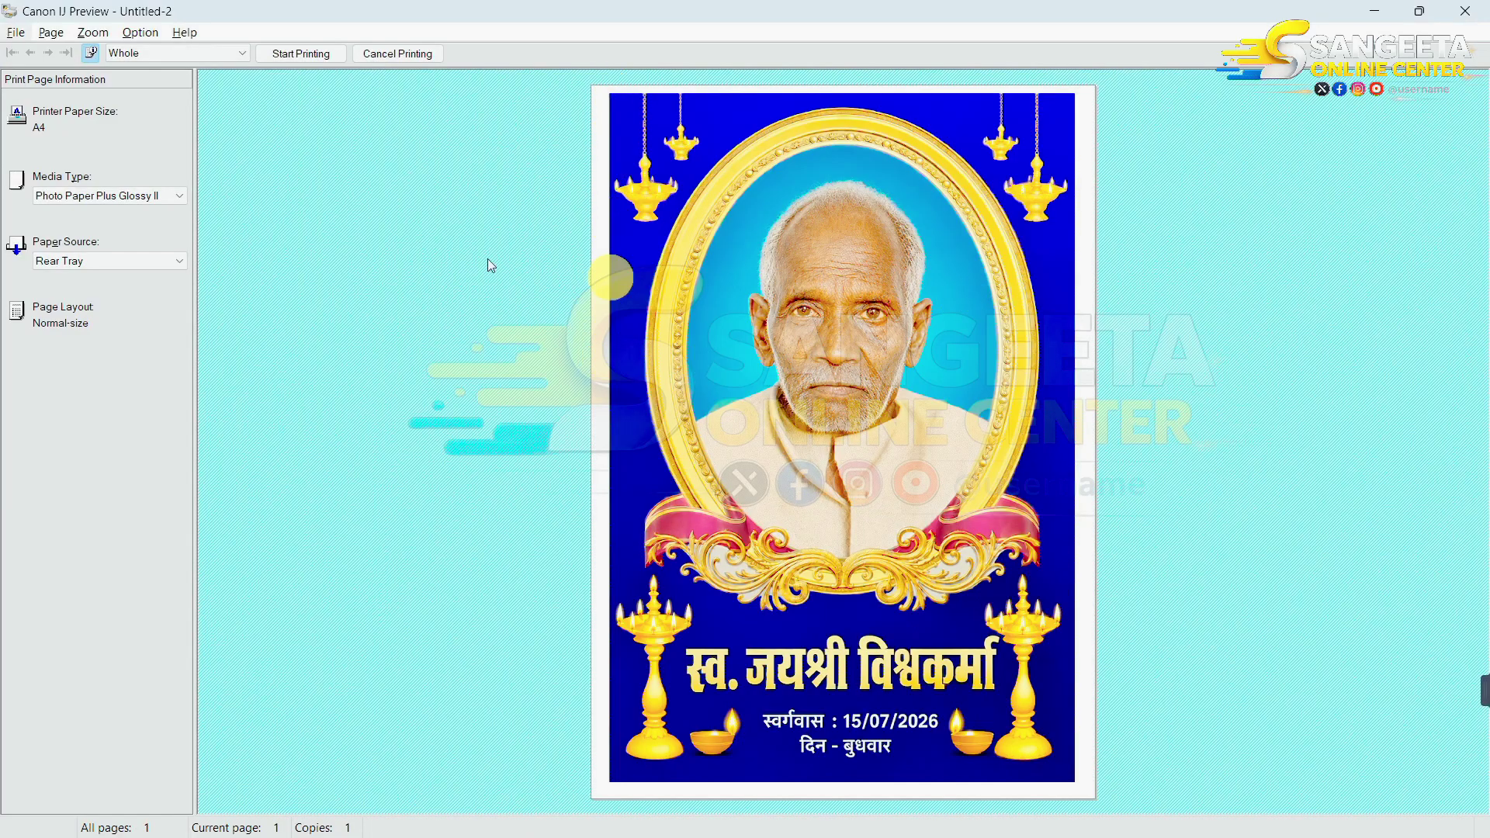
left_click(301, 56)
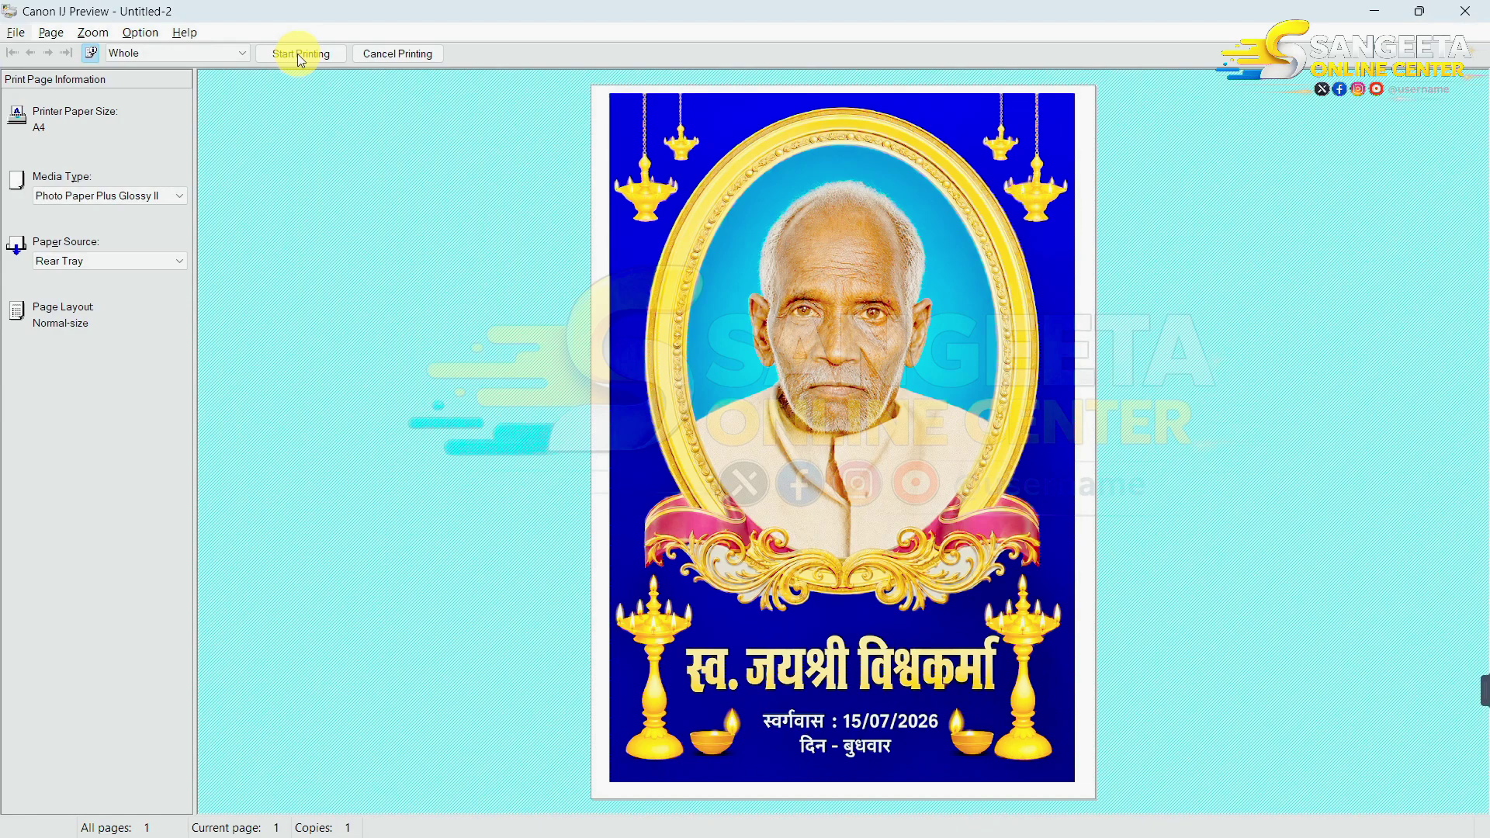